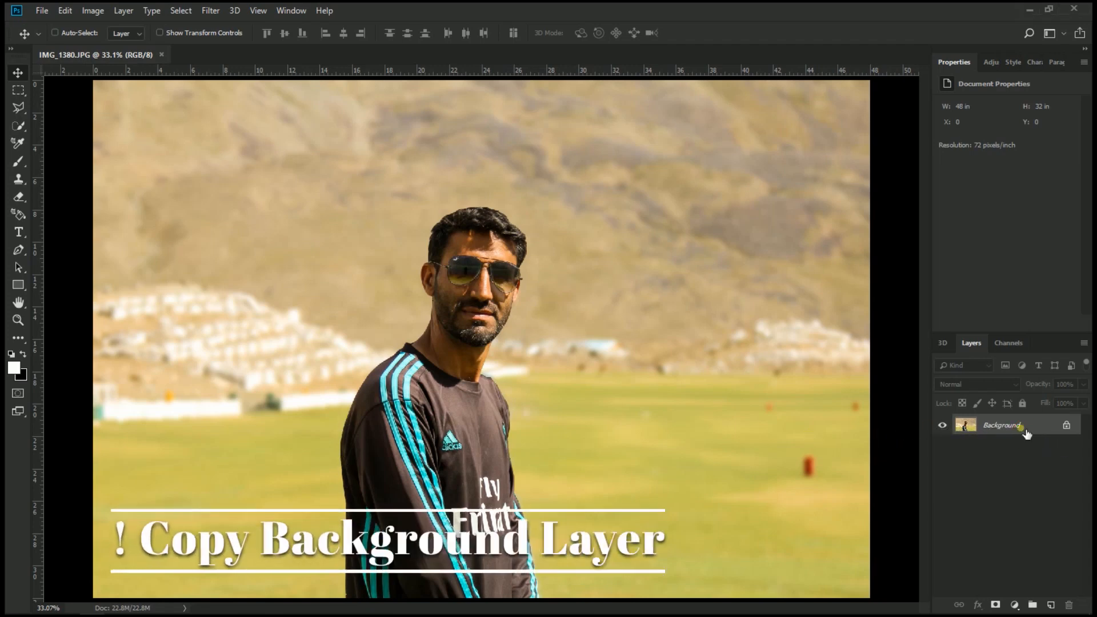
Step: Duplicate the Background layer and hide the original Background layer
{"action": "left_click_drag", "start_coordinate": [1027, 431], "coordinate": [1056, 610]}
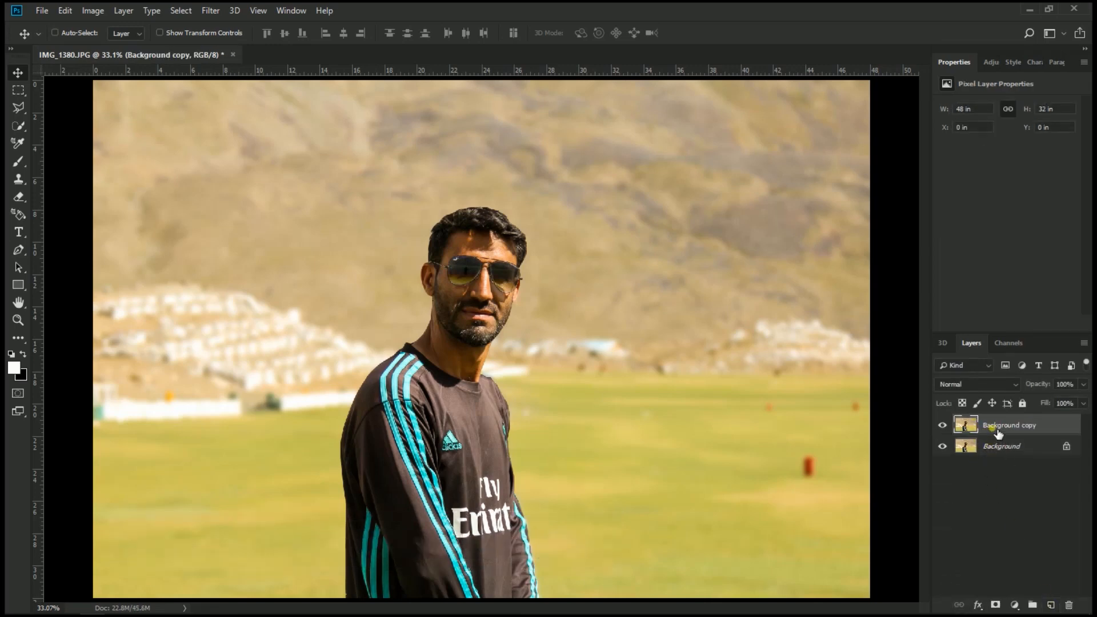
{"action": "left_click", "coordinate": [951, 449]}
Step: Start a Magnetic Lasso outline at the man's lower-left sleeve and trace up around his shoulder and head to the far side of his neck
{"action": "left_click", "coordinate": [19, 107]}
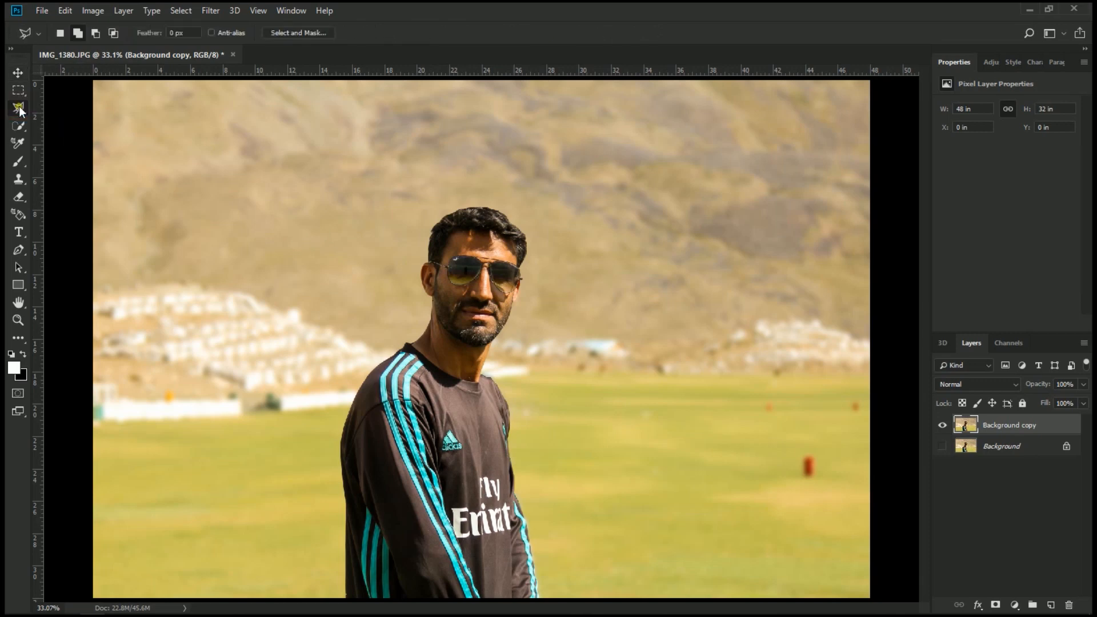
{"action": "right_click", "coordinate": [20, 109]}
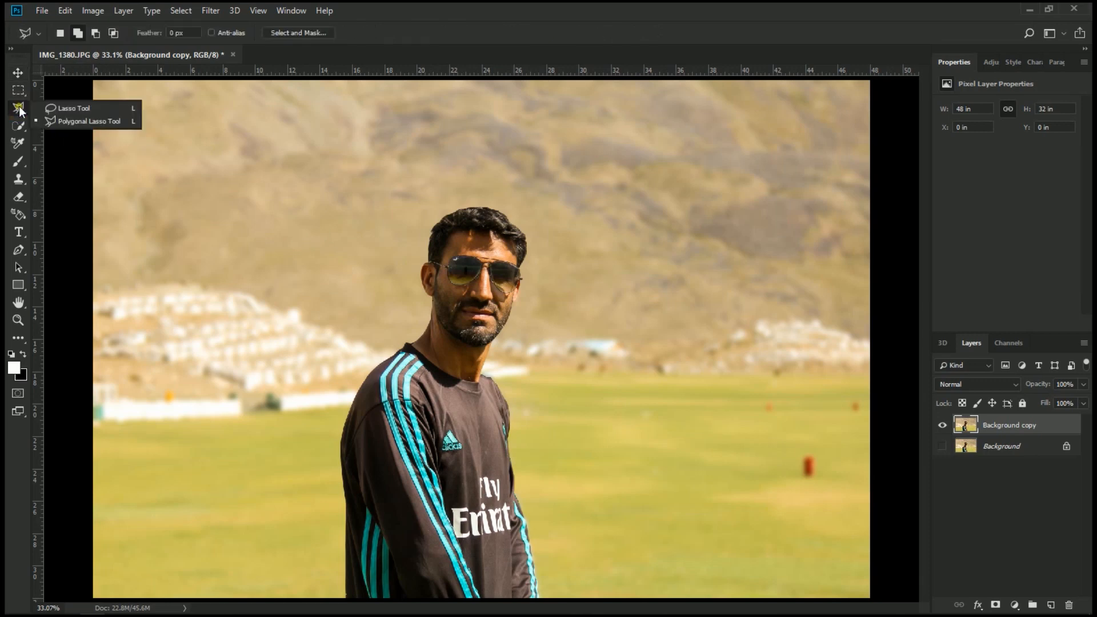
{"action": "left_click", "coordinate": [54, 117]}
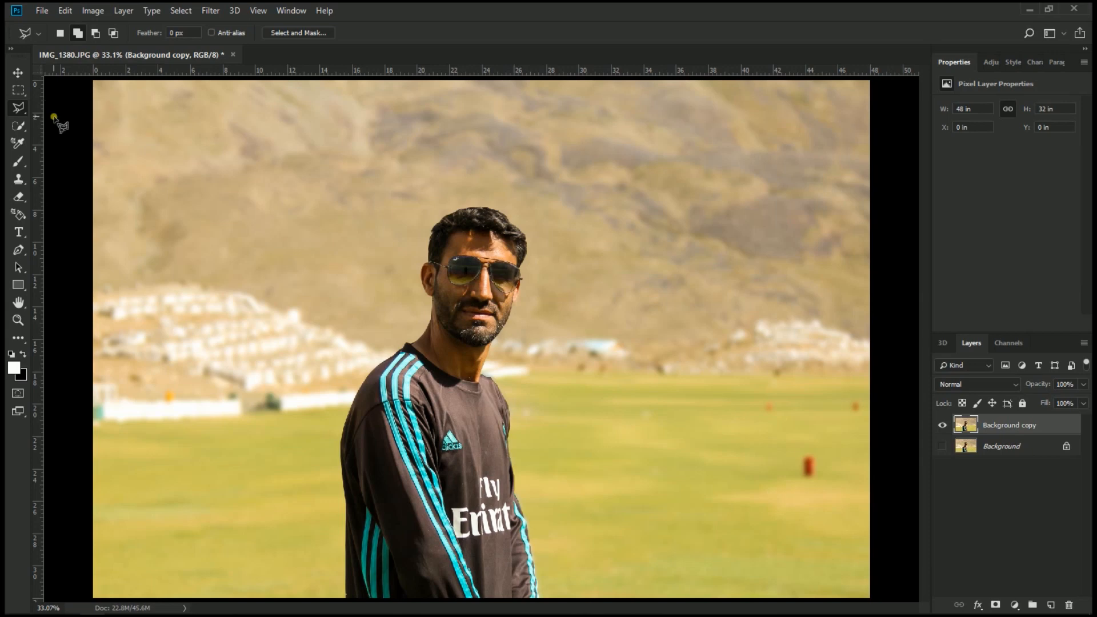
{"action": "left_click", "coordinate": [20, 339]}
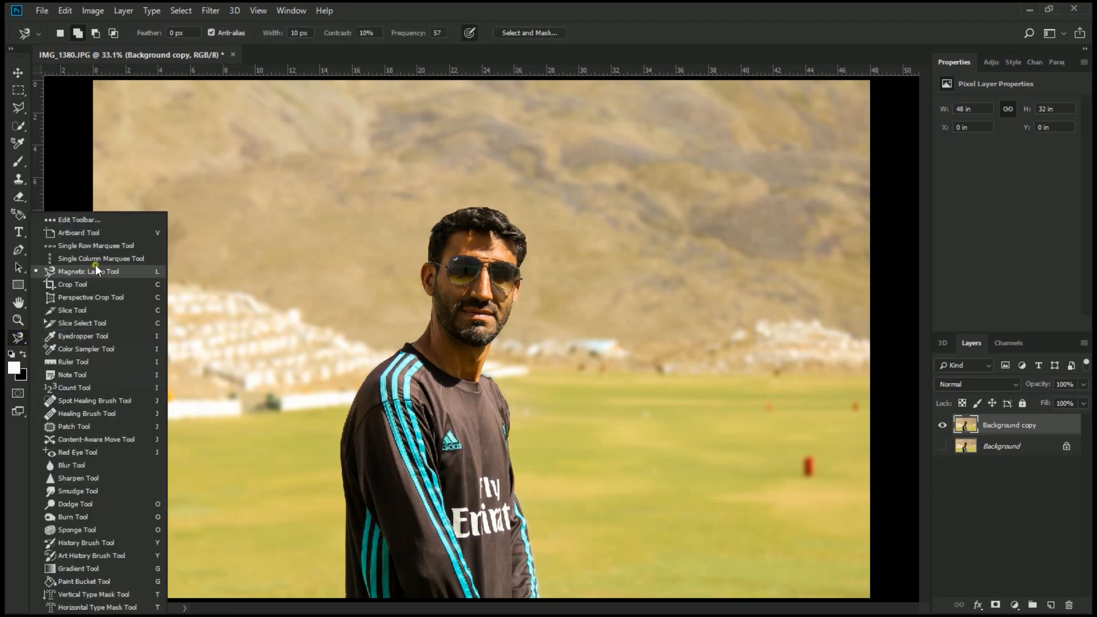
{"action": "left_click", "coordinate": [22, 337]}
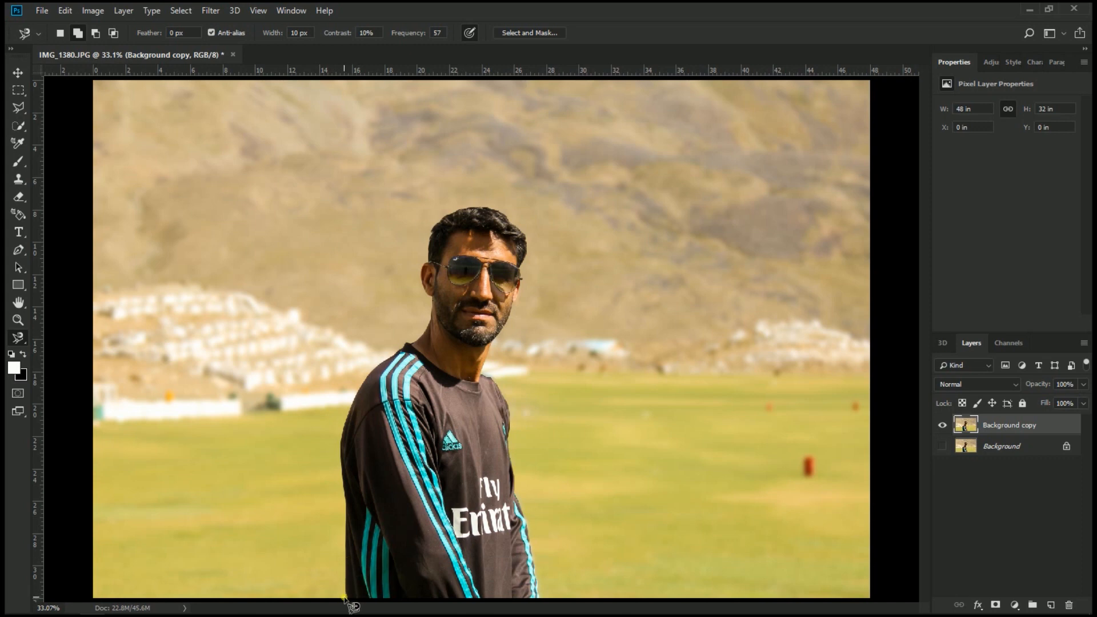
{"action": "left_click", "coordinate": [344, 597]}
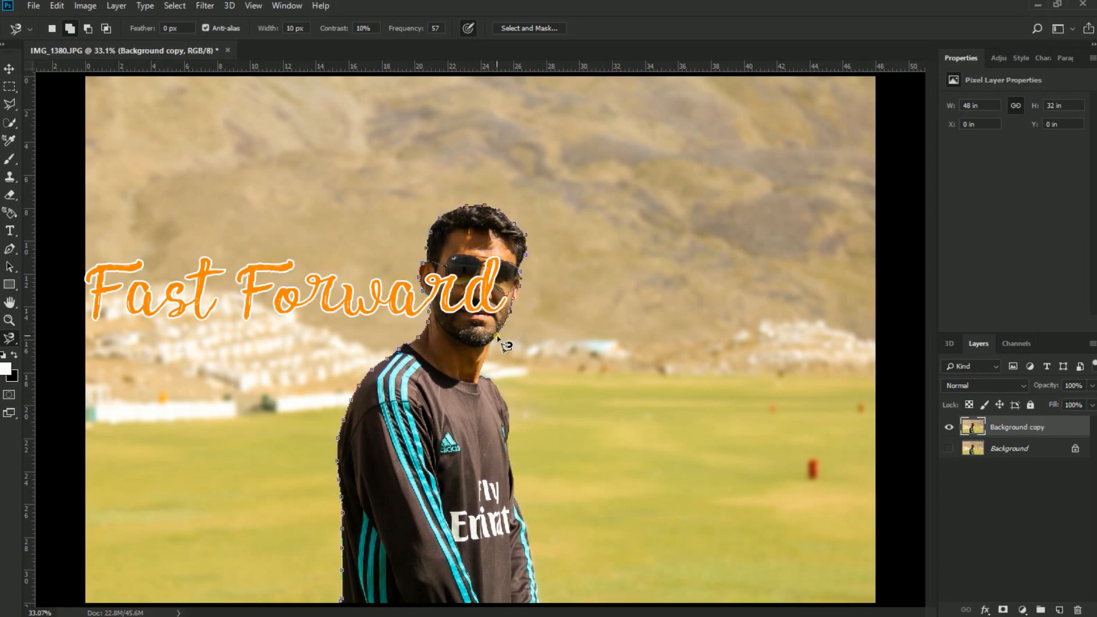
{"action": "scroll", "coordinate": [522, 321], "scroll_direction": "up", "scroll_amount": 3}
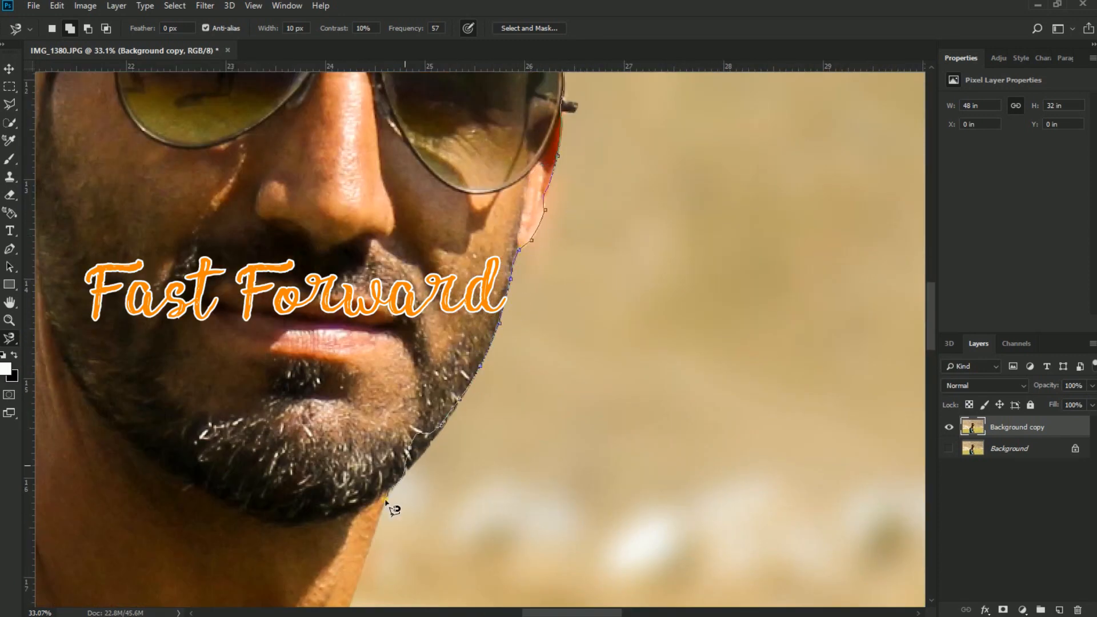
{"action": "scroll", "coordinate": [372, 558], "scroll_direction": "down", "scroll_amount": 3}
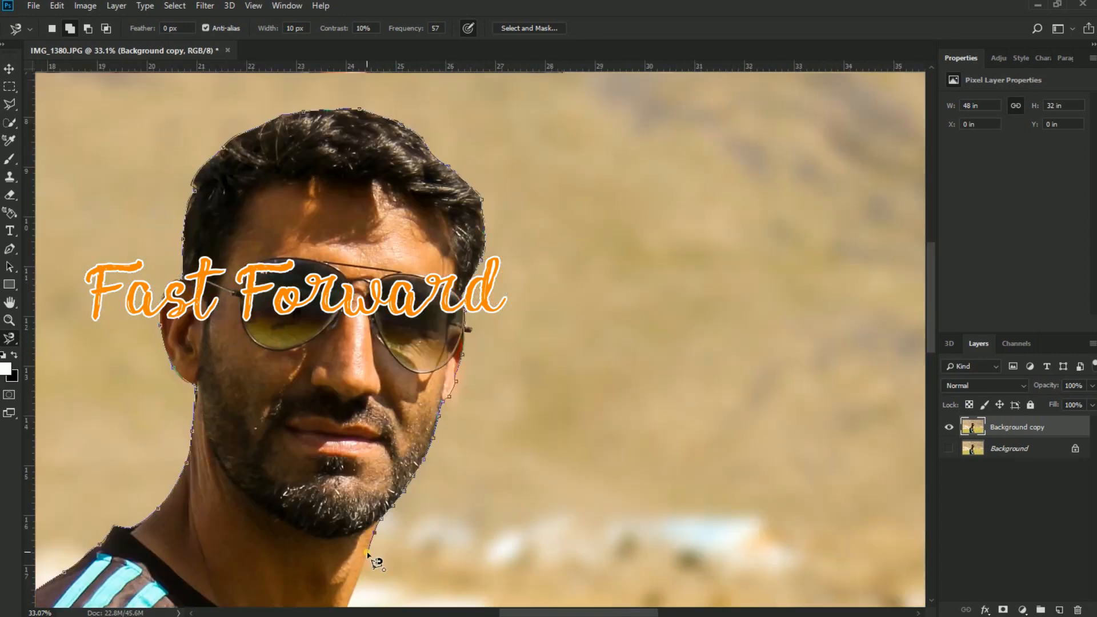
{"action": "left_click_drag", "start_coordinate": [372, 558], "coordinate": [397, 251]}
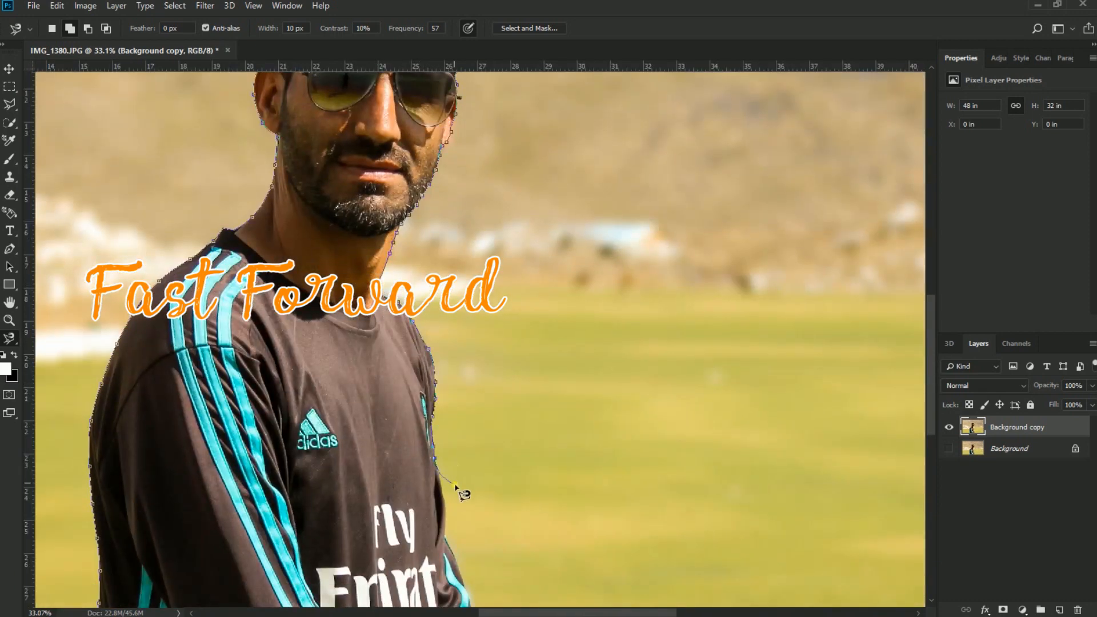
Step: Remove the stray Magnetic Lasso anchor points that left the shirt edge beside the "Fly" lettering
{"action": "scroll", "coordinate": [460, 576], "scroll_direction": "up", "scroll_amount": 4}
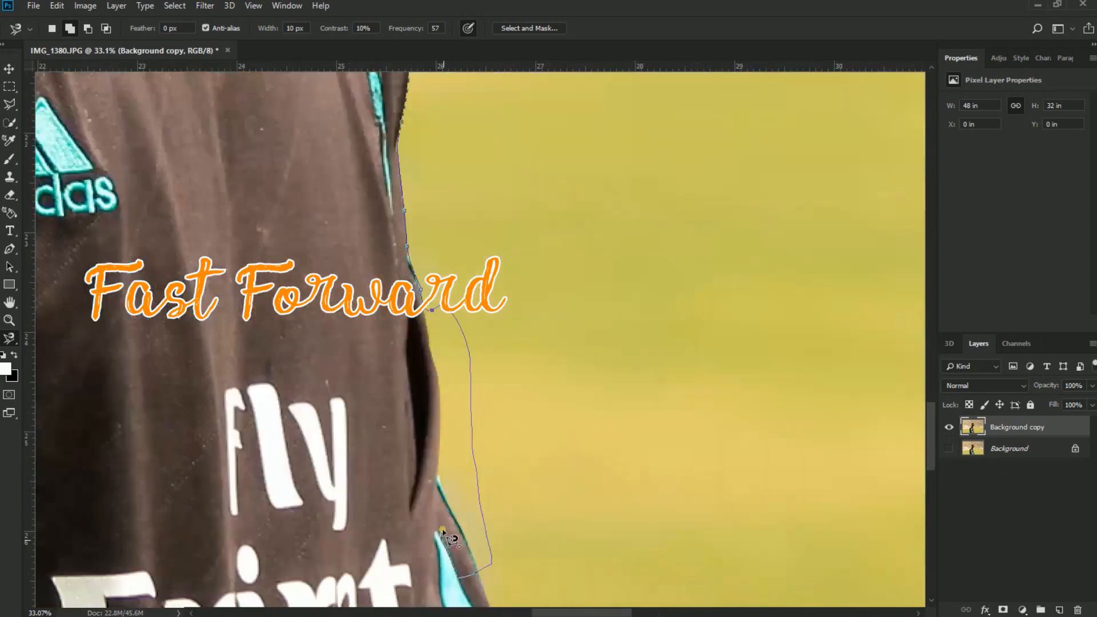
{"action": "key", "text": "BackSpace"}
{"action": "key", "text": "BackSpace"}
{"action": "key", "text": "BackSpace"}
{"action": "key", "text": "BackSpace"}
{"action": "key", "text": "BackSpace"}
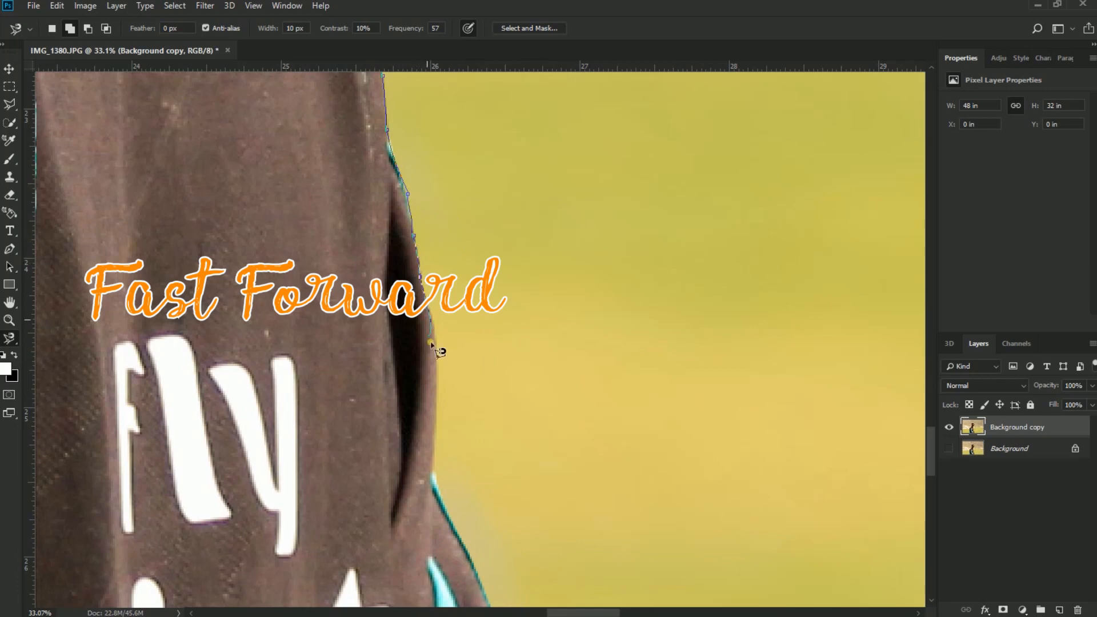
Step: Trace the remaining shirt and sleeve edge, follow the photo's bottom edge back to the start, and close the Magnetic Lasso selection
{"action": "left_click_drag", "start_coordinate": [485, 578], "coordinate": [428, 226]}
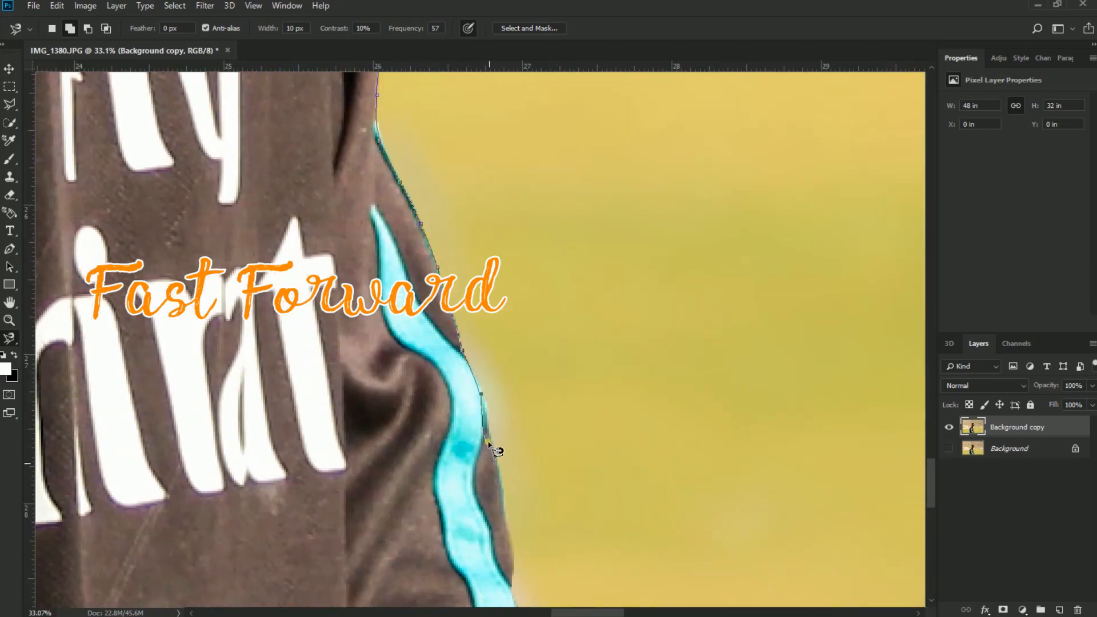
{"action": "left_click_drag", "start_coordinate": [516, 571], "coordinate": [504, 228]}
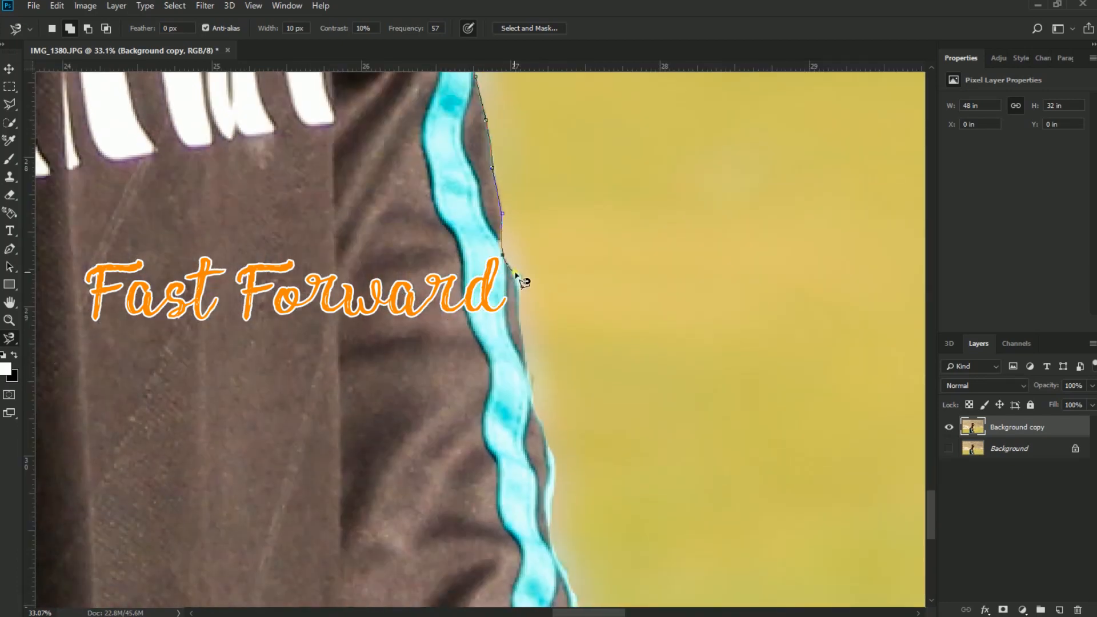
{"action": "mouse_move", "coordinate": [554, 457]}
{"action": "left_mouse_down"}
{"action": "mouse_move", "coordinate": [553, 439]}
{"action": "mouse_move", "coordinate": [558, 540]}
{"action": "mouse_move", "coordinate": [571, 578]}
{"action": "mouse_move", "coordinate": [575, 313]}
{"action": "mouse_move", "coordinate": [585, 456]}
{"action": "mouse_move", "coordinate": [277, 475]}
{"action": "mouse_move", "coordinate": [743, 450]}
{"action": "mouse_move", "coordinate": [186, 439]}
{"action": "left_mouse_up"}
{"action": "left_click_drag", "start_coordinate": [232, 433], "coordinate": [814, 419]}
{"action": "mouse_move", "coordinate": [766, 420]}
{"action": "left_mouse_down"}
{"action": "mouse_move", "coordinate": [216, 422]}
{"action": "mouse_move", "coordinate": [560, 362]}
{"action": "left_mouse_up"}
{"action": "left_click_drag", "start_coordinate": [457, 383], "coordinate": [333, 371]}
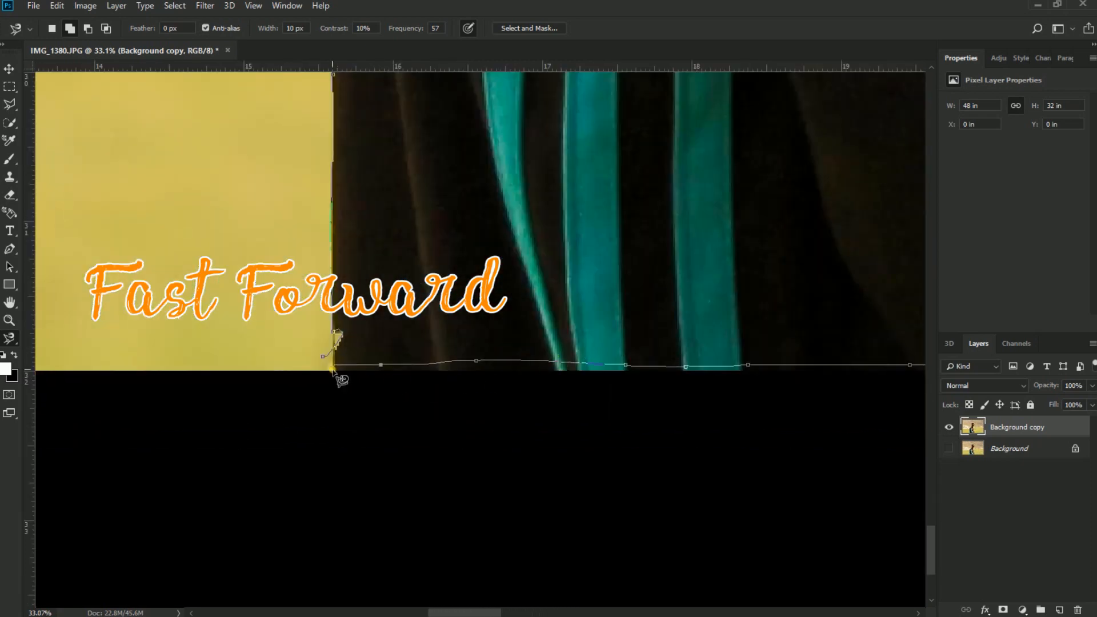
{"action": "double_click", "coordinate": [331, 360]}
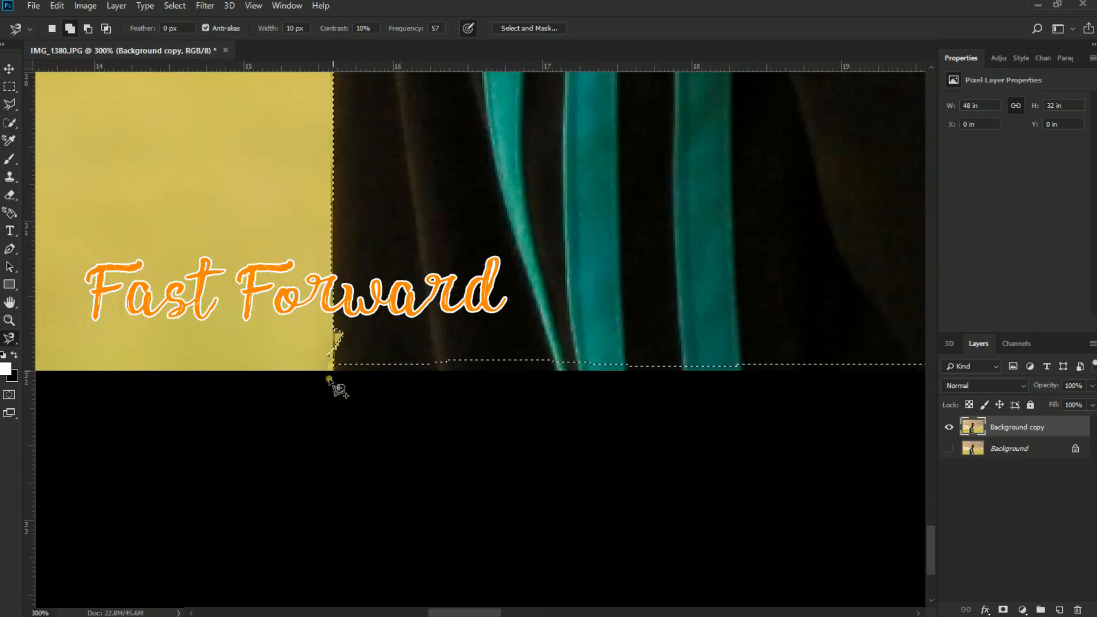
Step: Add the missed strip along the bottom of the man's shirt to the selection with the Polygonal Lasso tool
{"action": "key", "text": "ctrl+minus"}
{"action": "key", "text": "ctrl+minus"}
{"action": "key", "text": "ctrl+minus"}
{"action": "key", "text": "ctrl+minus"}
{"action": "scroll", "coordinate": [662, 175], "scroll_direction": "up", "scroll_amount": 3}
{"action": "scroll", "coordinate": [663, 178], "scroll_direction": "up", "scroll_amount": 3}
{"action": "right_click", "coordinate": [9, 105]}
{"action": "left_click", "coordinate": [86, 113]}
{"action": "left_click", "coordinate": [457, 523]}
{"action": "left_click", "coordinate": [446, 551]}
{"action": "left_click", "coordinate": [774, 551]}
{"action": "left_click", "coordinate": [743, 522]}
{"action": "left_click", "coordinate": [457, 521]}
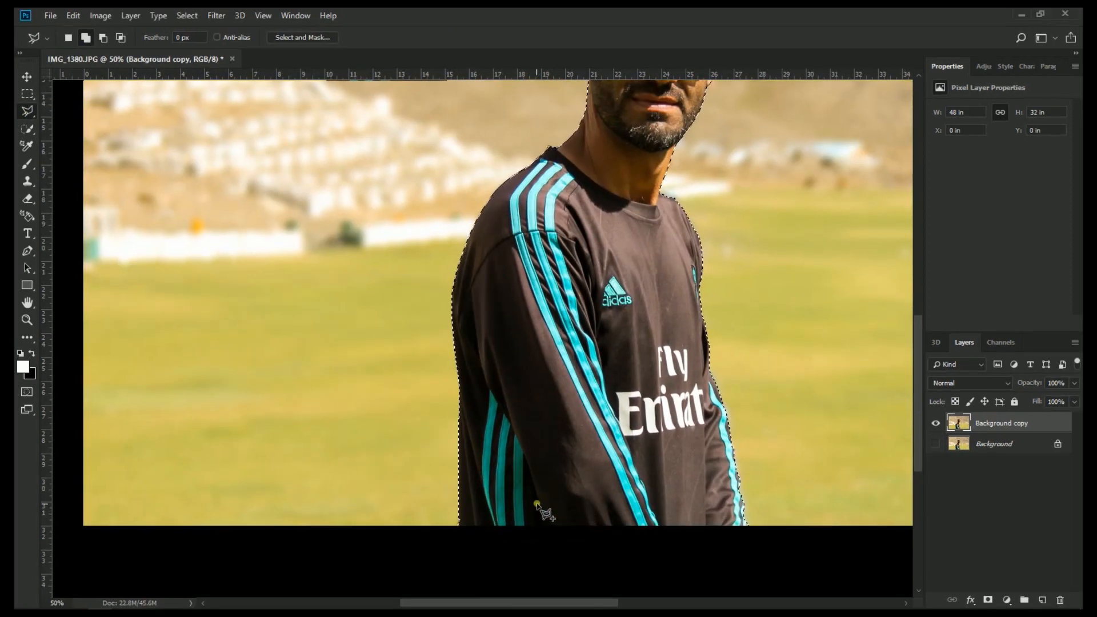
Step: Create a new layer above Background copy, copy the selected man from Background copy, and paste him into the new layer
{"action": "scroll", "coordinate": [610, 339], "scroll_direction": "up", "scroll_amount": 3}
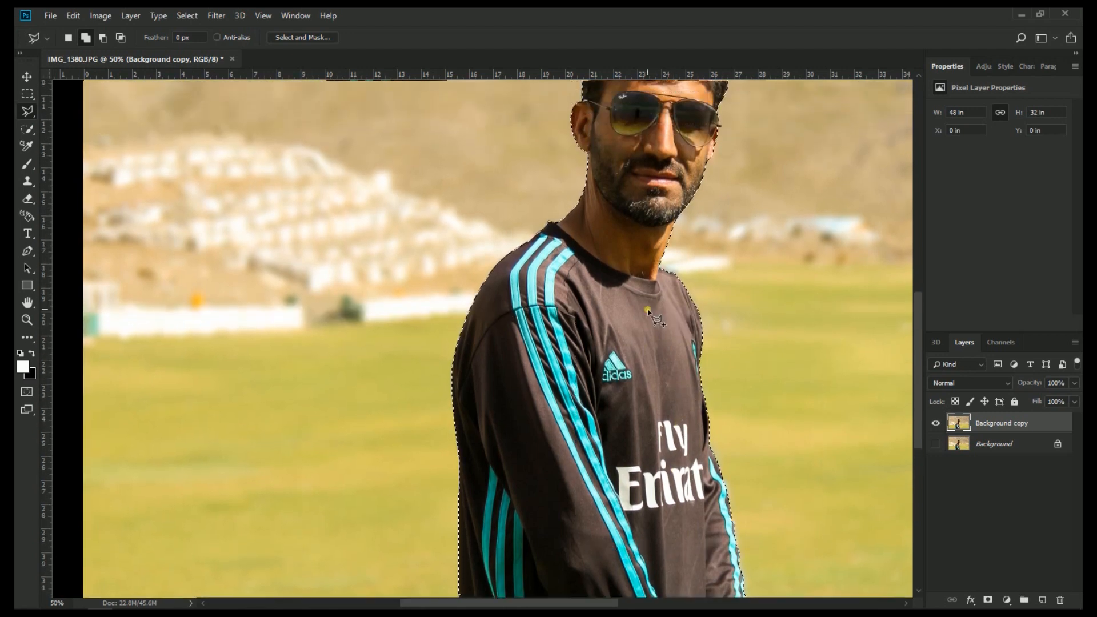
{"action": "scroll", "coordinate": [649, 313], "scroll_direction": "up", "scroll_amount": 2}
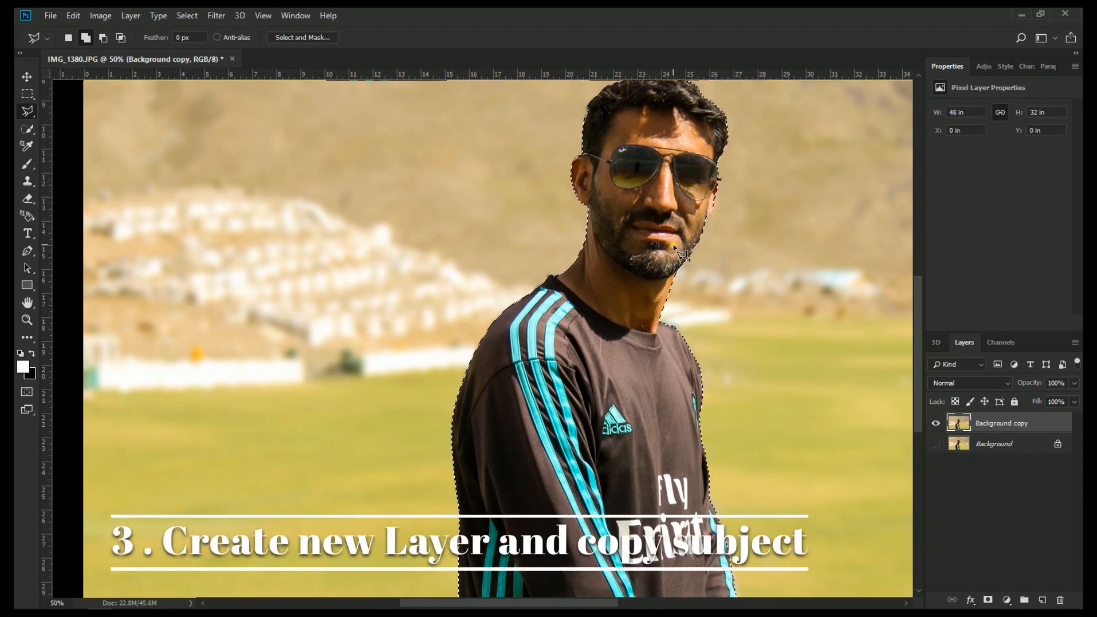
{"action": "scroll", "coordinate": [675, 248], "scroll_direction": "up", "scroll_amount": 1}
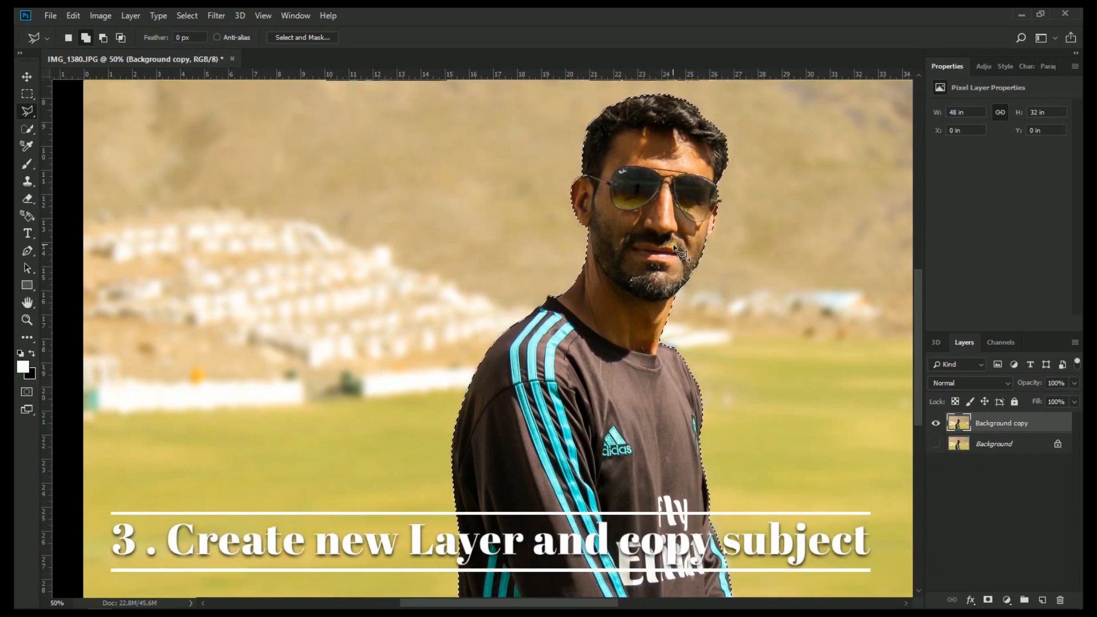
{"action": "key", "text": "v"}
{"action": "left_click", "coordinate": [1044, 600]}
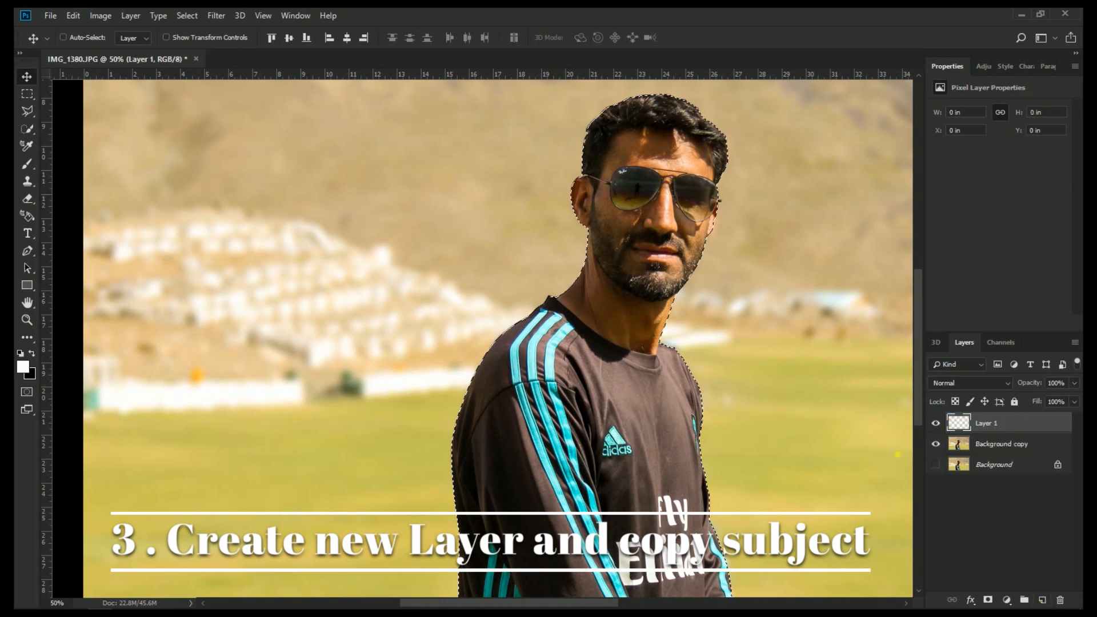
{"action": "left_click", "coordinate": [1009, 450]}
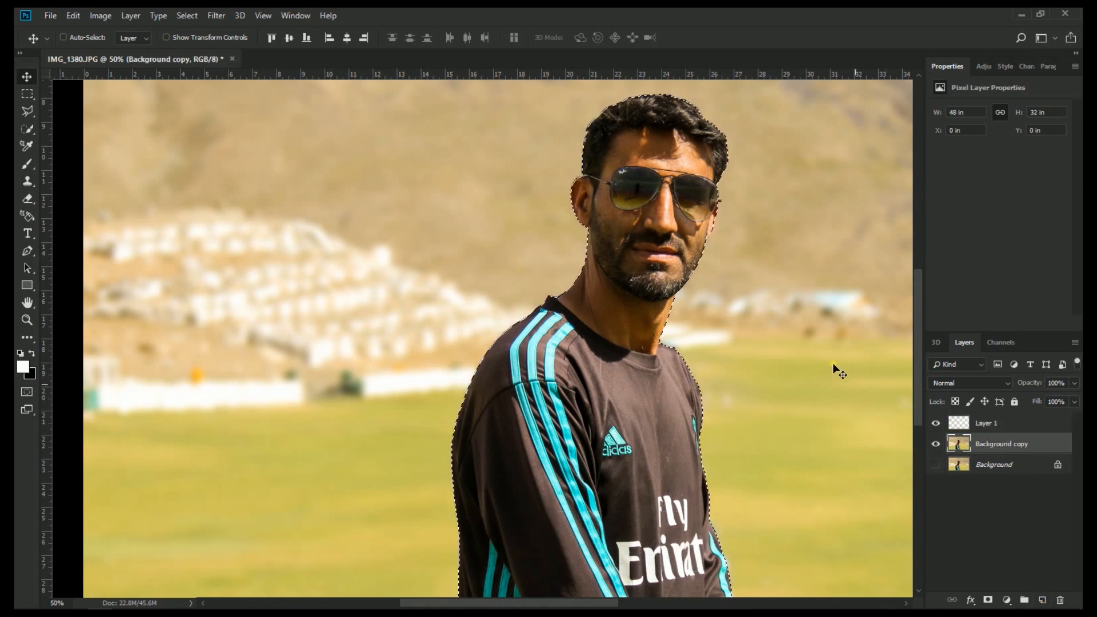
{"action": "key", "text": "ctrl"}
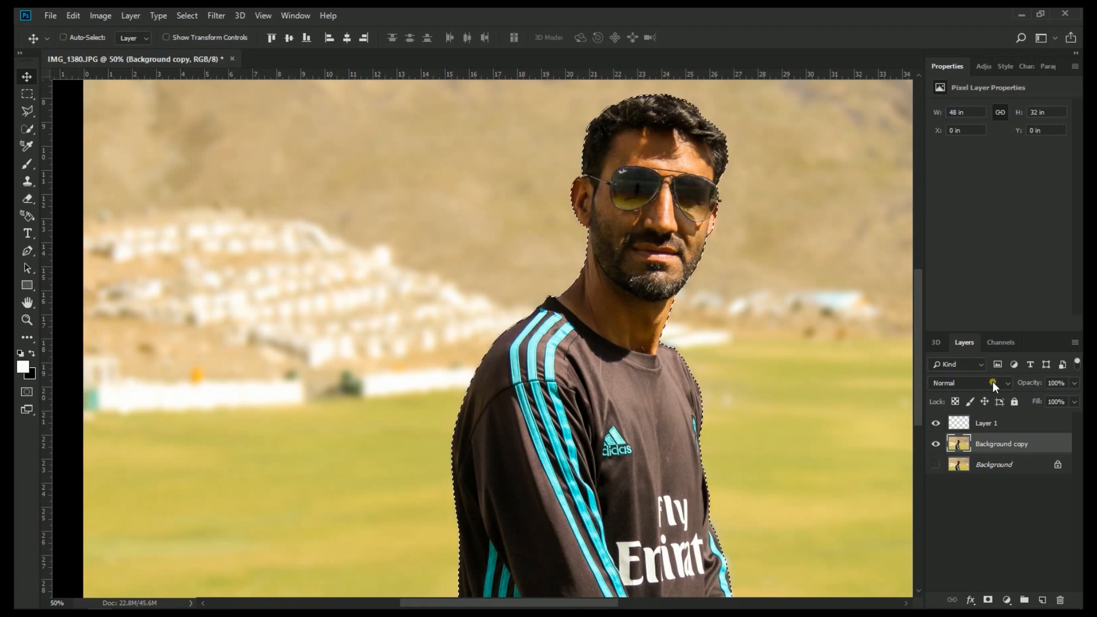
{"action": "left_click", "coordinate": [1003, 424]}
{"action": "key", "text": "ctrl+d"}
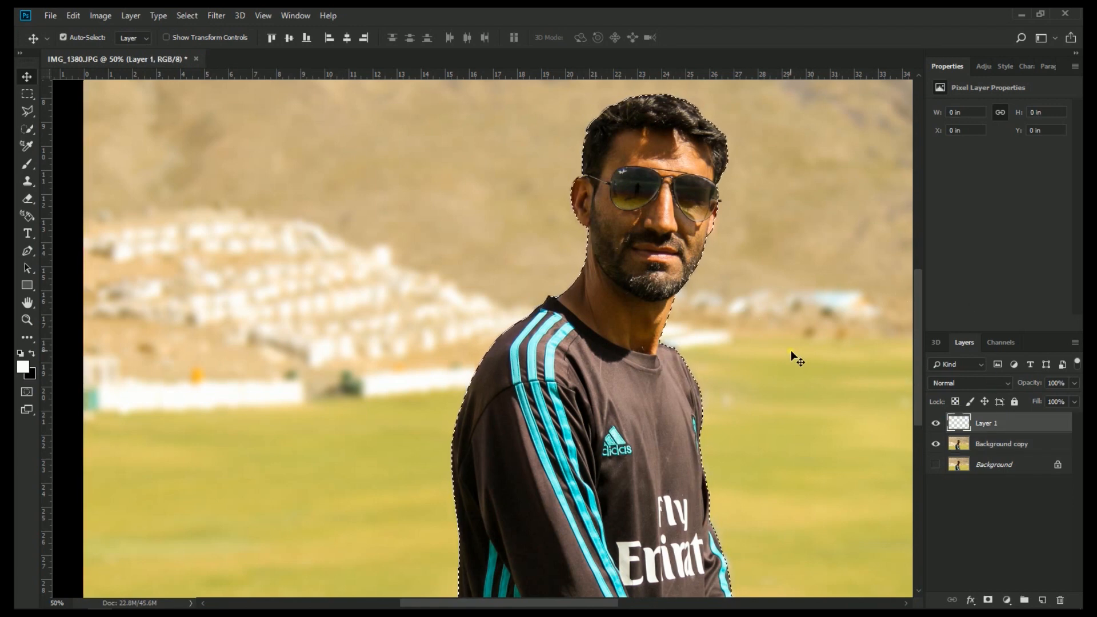
{"action": "key", "text": "ctrl+v"}
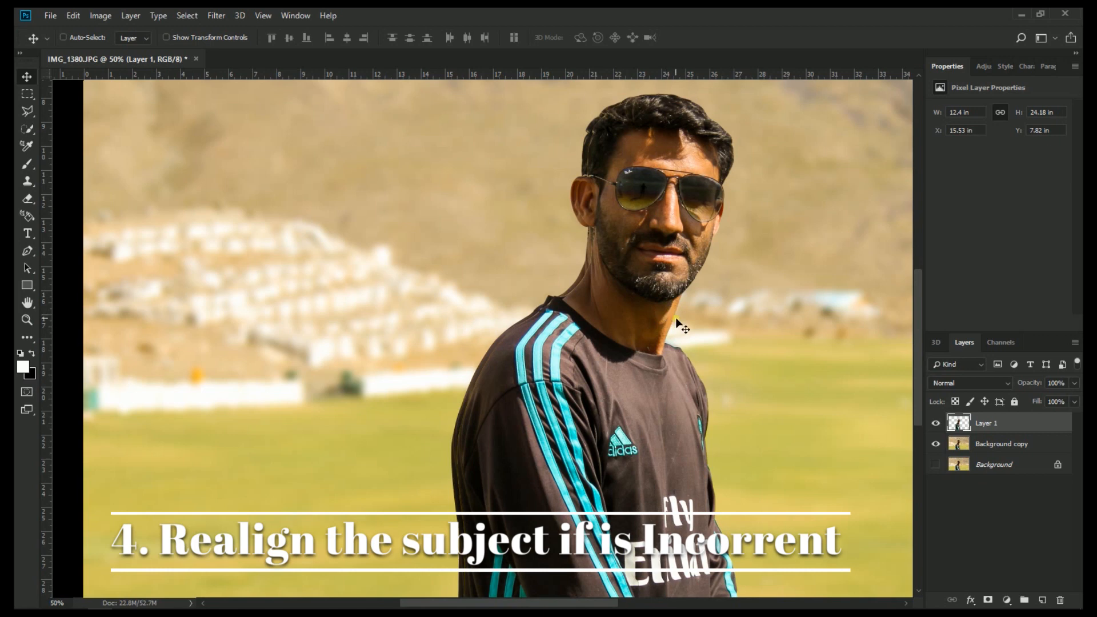
Step: Nudge the pasted man left to an X position of 15.28 in to align him with the photo underneath
{"action": "key", "text": "Left"}
{"action": "key", "text": "Left"}
{"action": "key", "text": "Left"}
{"action": "key", "text": "Left"}
{"action": "key", "text": "Left"}
{"action": "key", "text": "Left"}
{"action": "key", "text": "Left"}
{"action": "key", "text": "Left"}
{"action": "key", "text": "Left"}
{"action": "key", "text": "Left"}
{"action": "key", "text": "Left"}
{"action": "key", "text": "Left"}
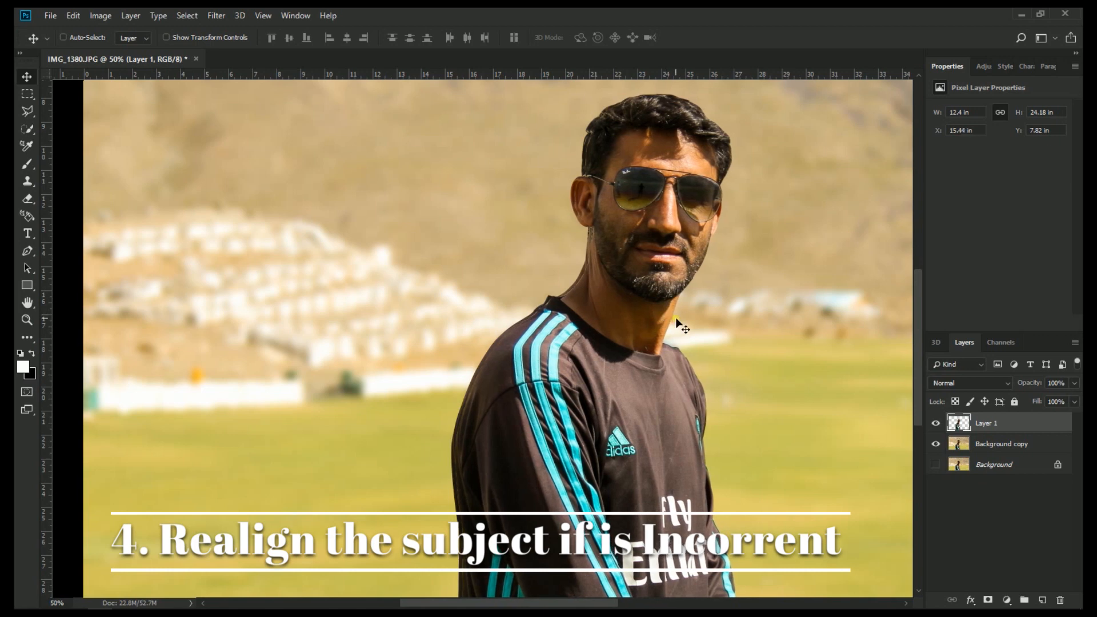
{"action": "key", "text": "Left"}
{"action": "key", "text": "Left"}
{"action": "key", "text": "Left"}
{"action": "key", "text": "Left"}
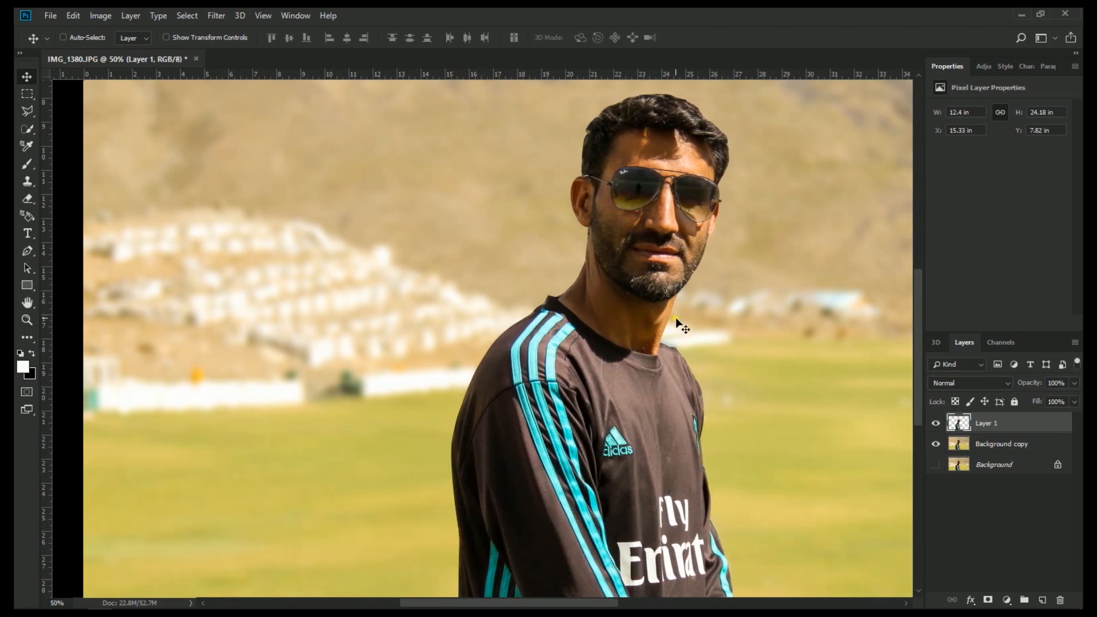
{"action": "key", "text": "Left"}
{"action": "key", "text": "Left"}
{"action": "key", "text": "Left"}
{"action": "key", "text": "Left"}
{"action": "key", "text": "Left"}
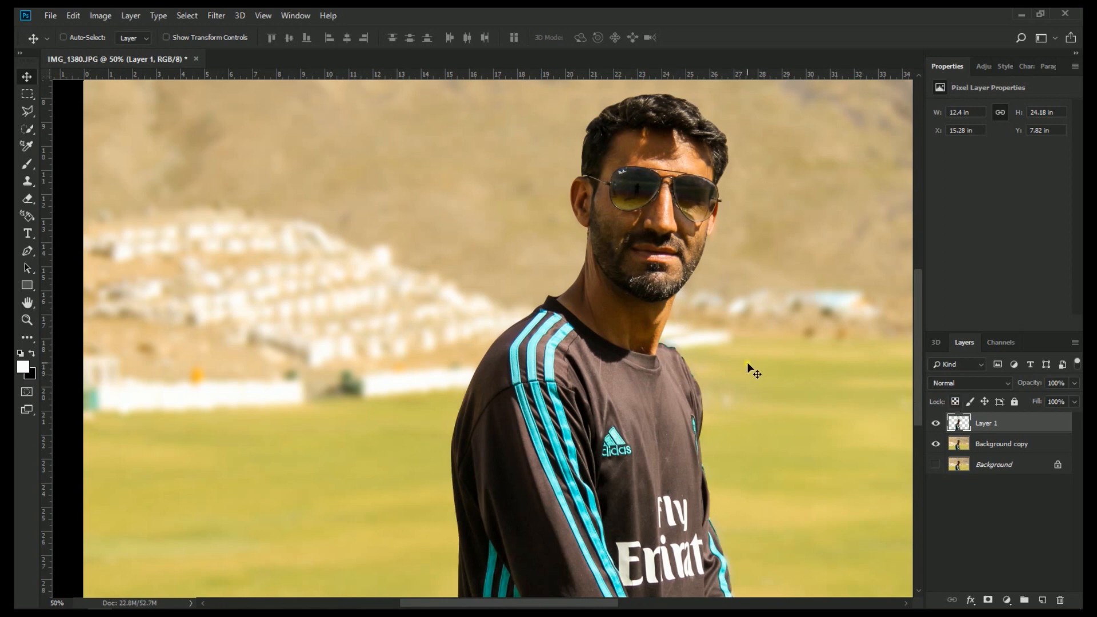
Step: Load the outline of Layer 1 as a selection with Background copy active, and hide Layer 1
{"action": "left_click", "coordinate": [981, 452]}
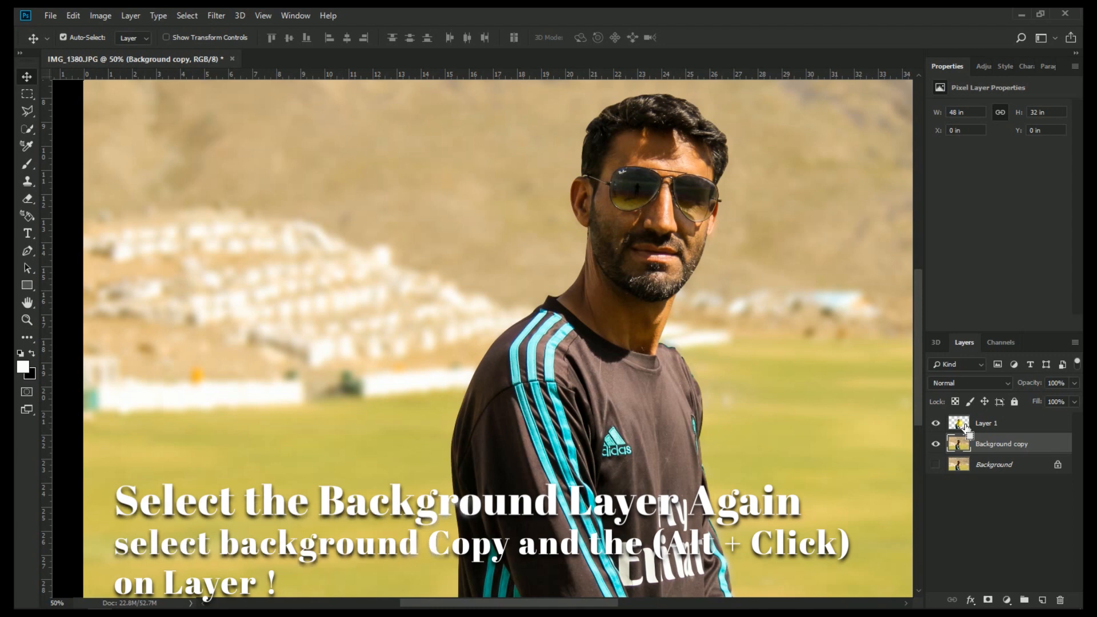
{"action": "left_click", "coordinate": [991, 445]}
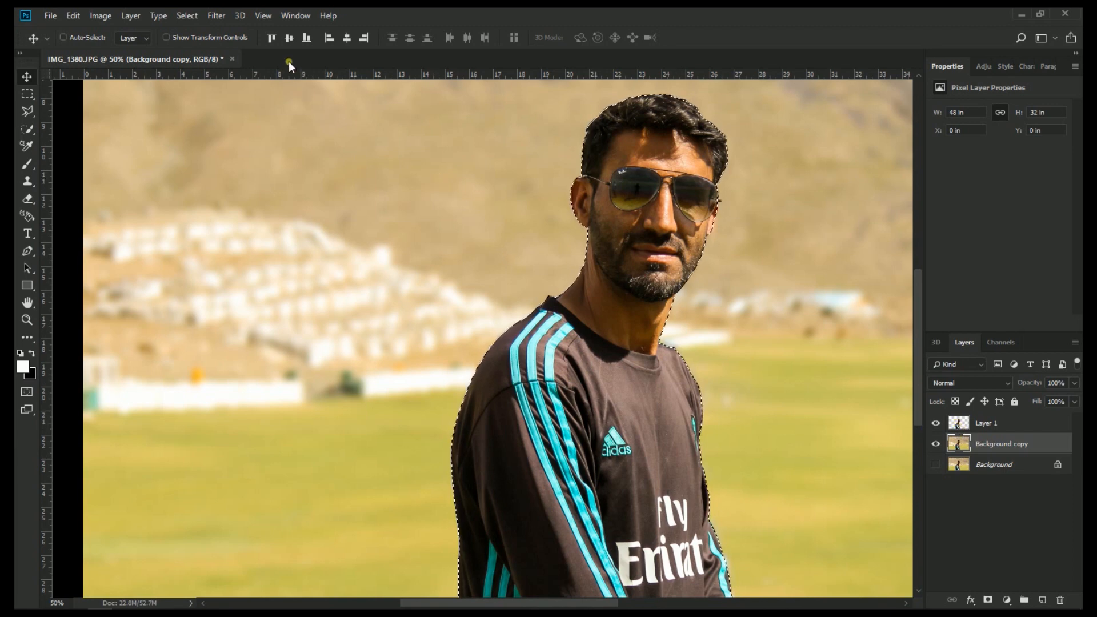
{"action": "left_click", "coordinate": [936, 423]}
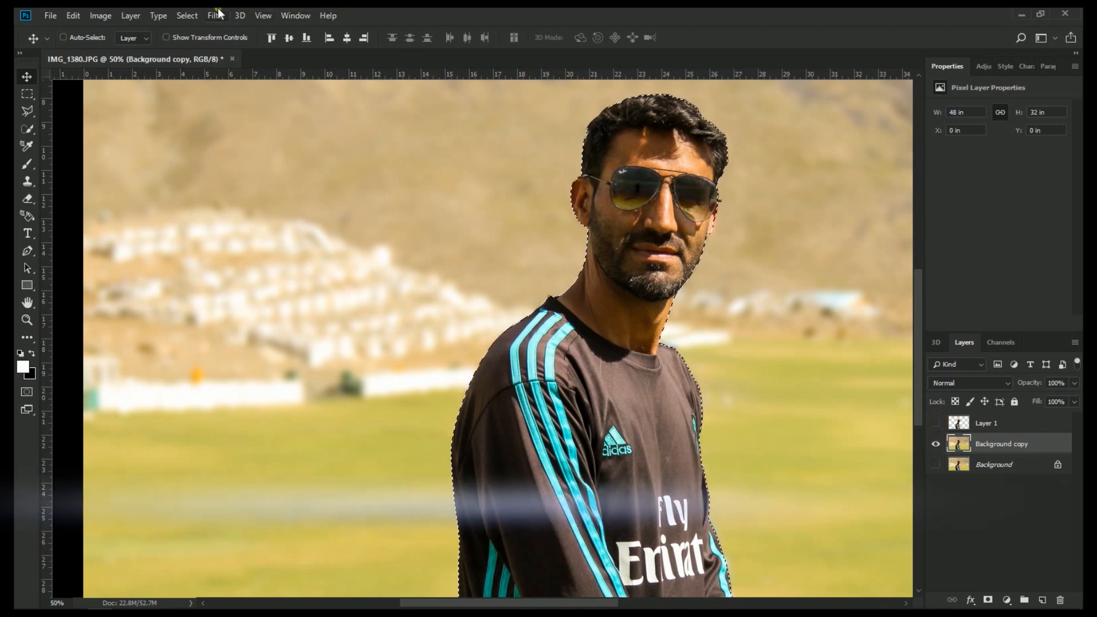
Step: Fill the selected man on Background copy using Content-Aware, Normal mode and 100% opacity, and deselect
{"action": "left_click", "coordinate": [72, 15]}
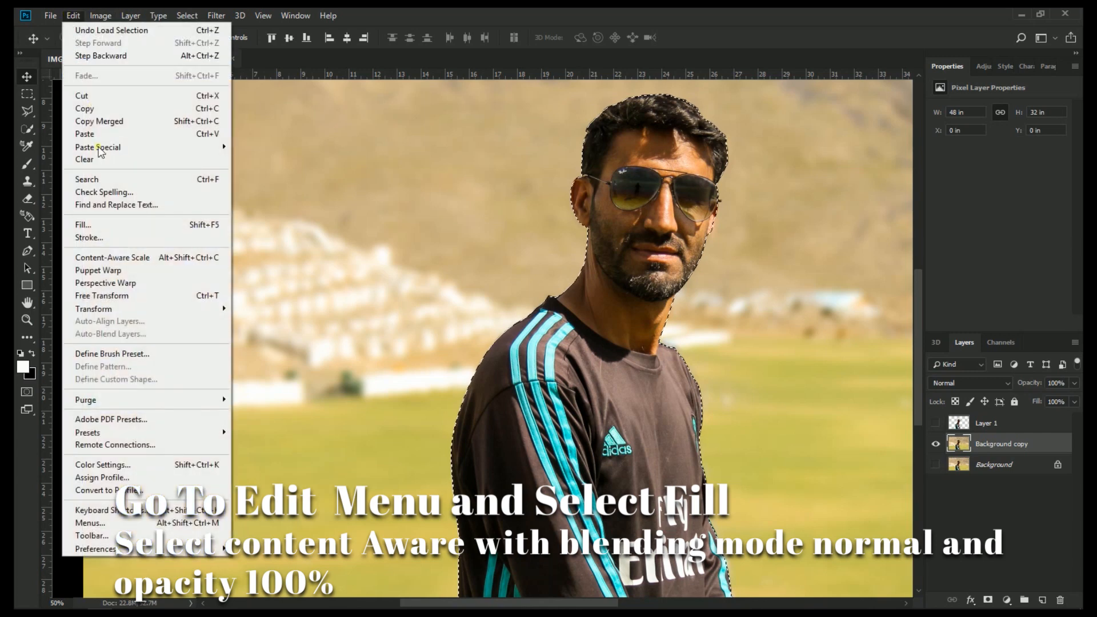
{"action": "left_click", "coordinate": [107, 226]}
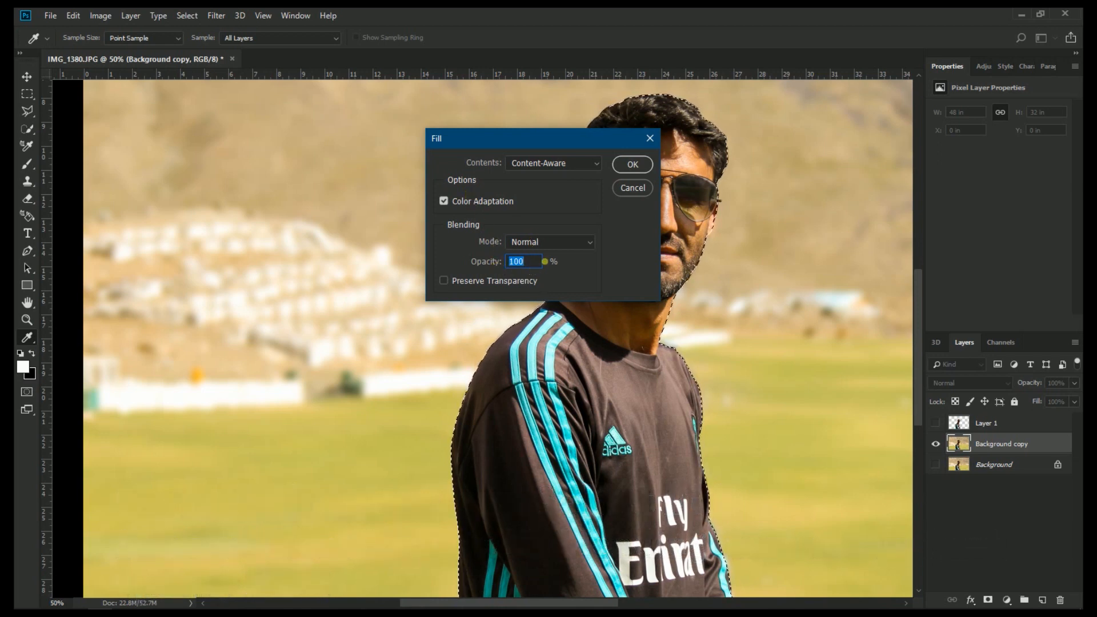
{"action": "left_click", "coordinate": [632, 165]}
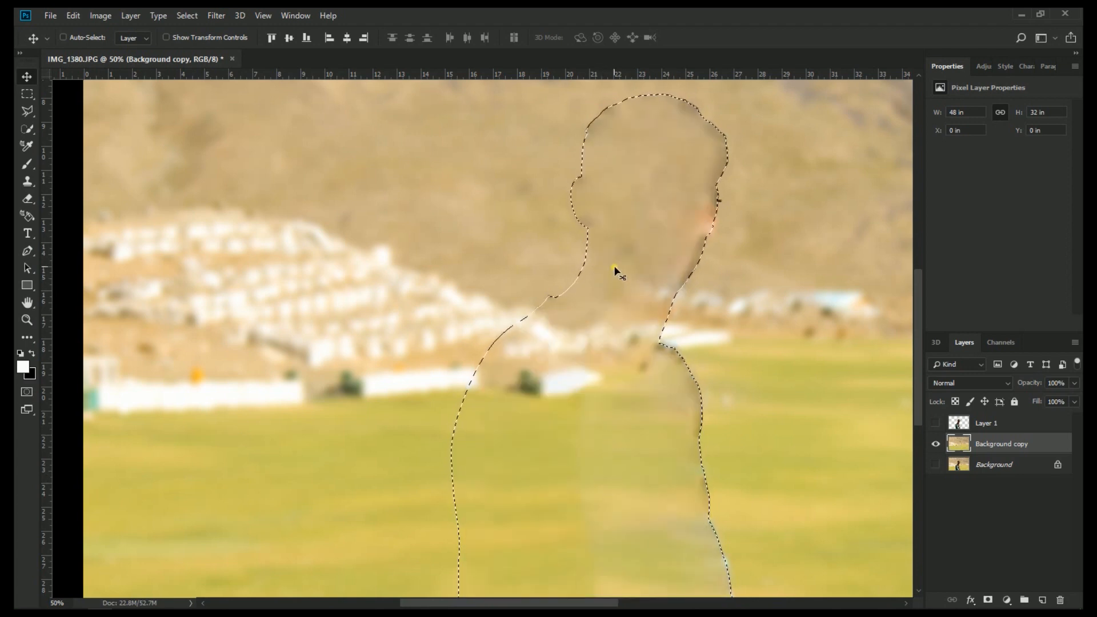
{"action": "key", "text": "ctrl"}
{"action": "key", "text": "ctrl+d"}
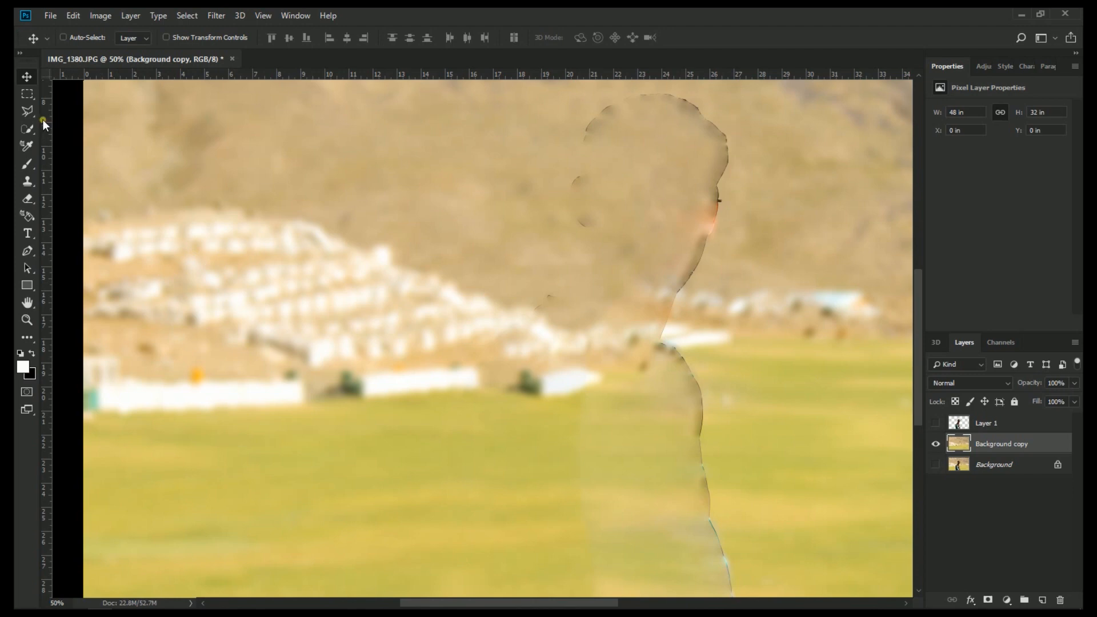
Step: Clone Stamp in Lighten mode over the leftover dark outline of the man on Background copy, covering head, back and arm edges
{"action": "left_click", "coordinate": [28, 182]}
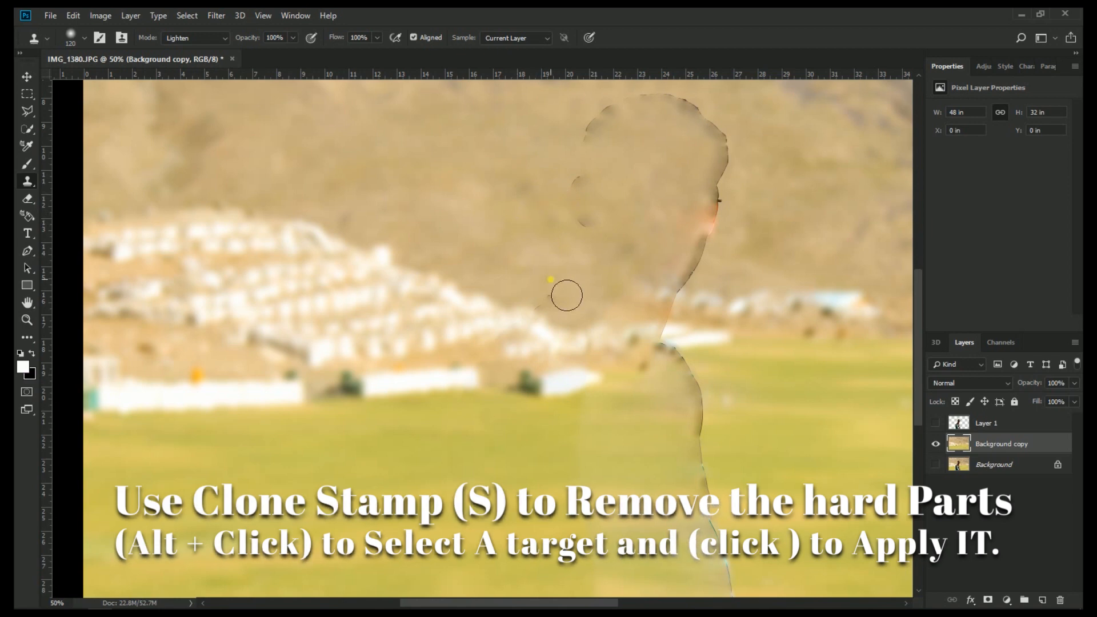
{"action": "left_click", "coordinate": [556, 249]}
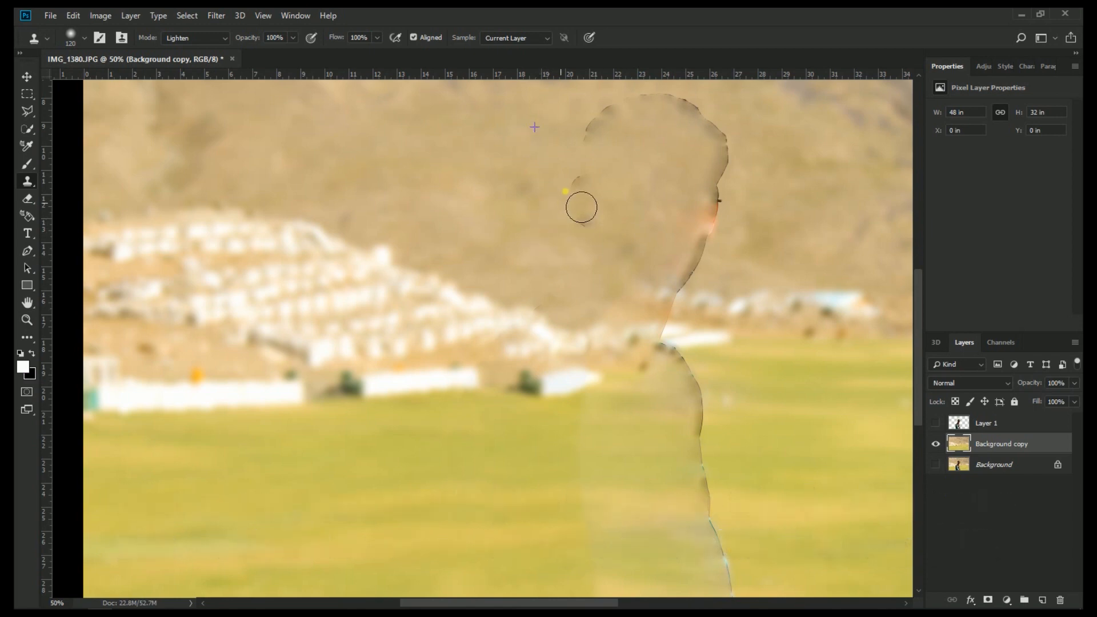
{"action": "left_click", "coordinate": [588, 198]}
{"action": "left_click", "coordinate": [594, 144]}
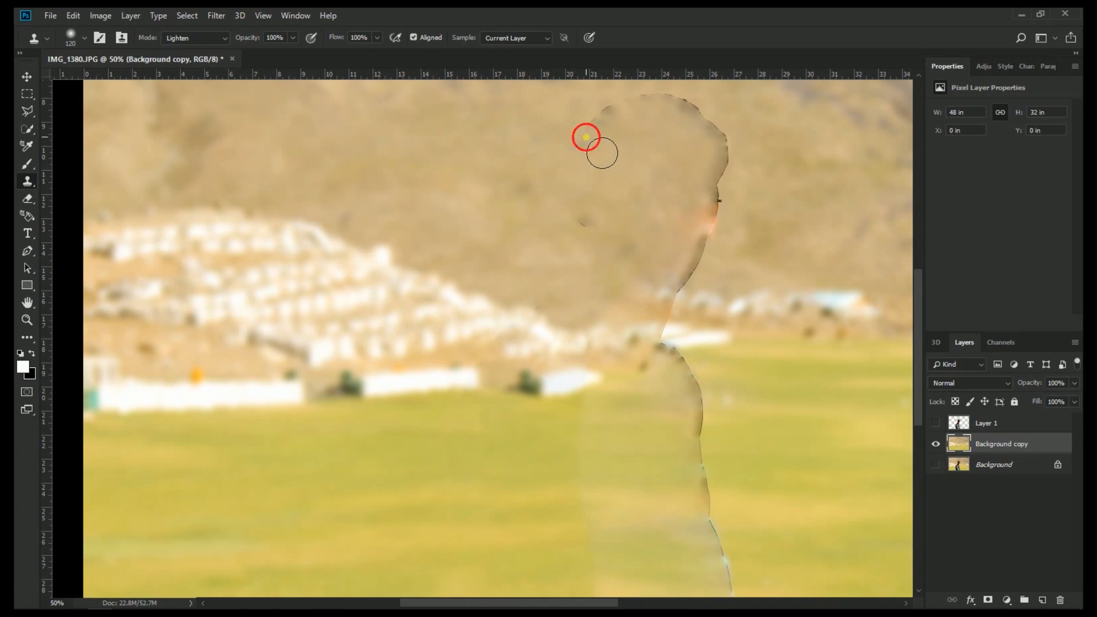
{"action": "left_click", "coordinate": [652, 102]}
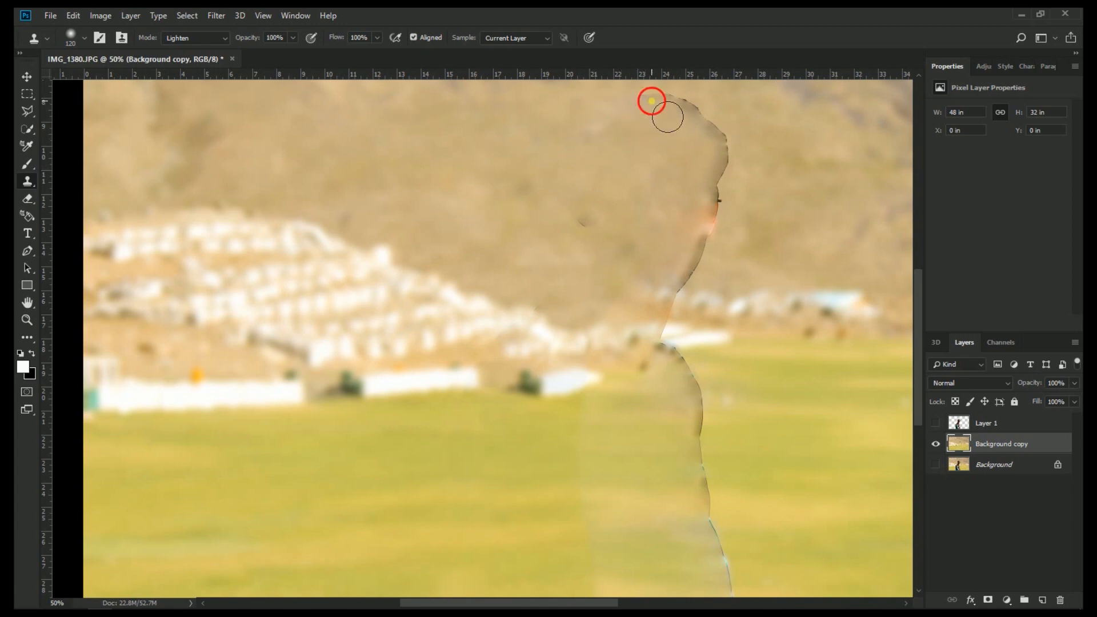
{"action": "left_click", "coordinate": [703, 106]}
{"action": "mouse_move", "coordinate": [704, 104]}
{"action": "left_mouse_down"}
{"action": "mouse_move", "coordinate": [737, 161]}
{"action": "mouse_move", "coordinate": [734, 220]}
{"action": "mouse_move", "coordinate": [677, 356]}
{"action": "mouse_move", "coordinate": [720, 348]}
{"action": "mouse_move", "coordinate": [690, 373]}
{"action": "mouse_move", "coordinate": [716, 404]}
{"action": "mouse_move", "coordinate": [729, 562]}
{"action": "mouse_move", "coordinate": [742, 591]}
{"action": "left_mouse_up"}
{"action": "left_click", "coordinate": [766, 517]}
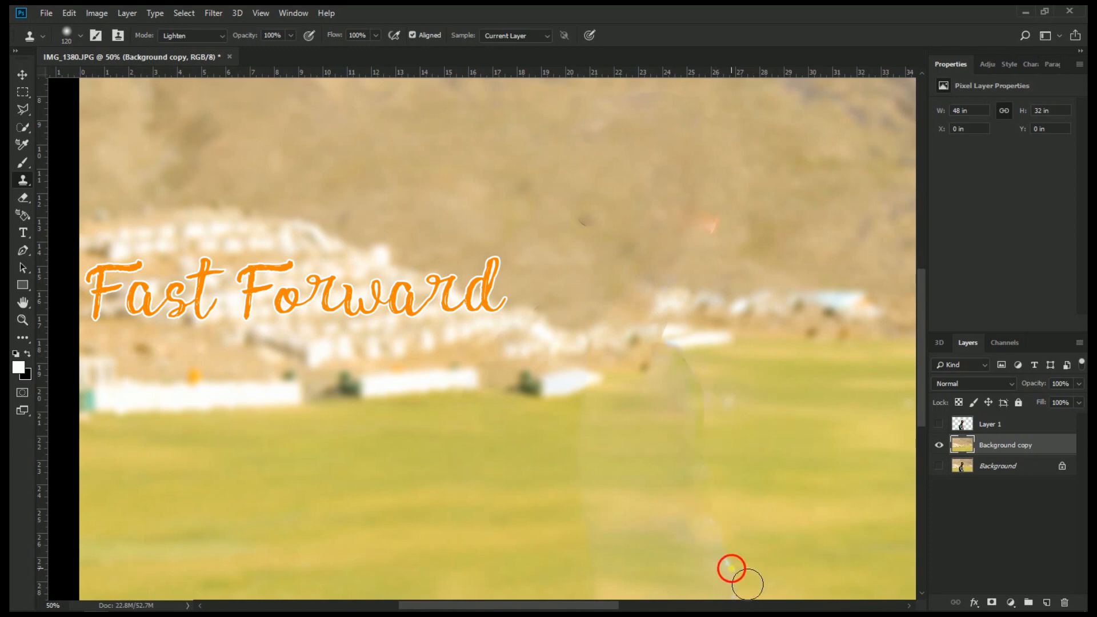
{"action": "left_click", "coordinate": [23, 109]}
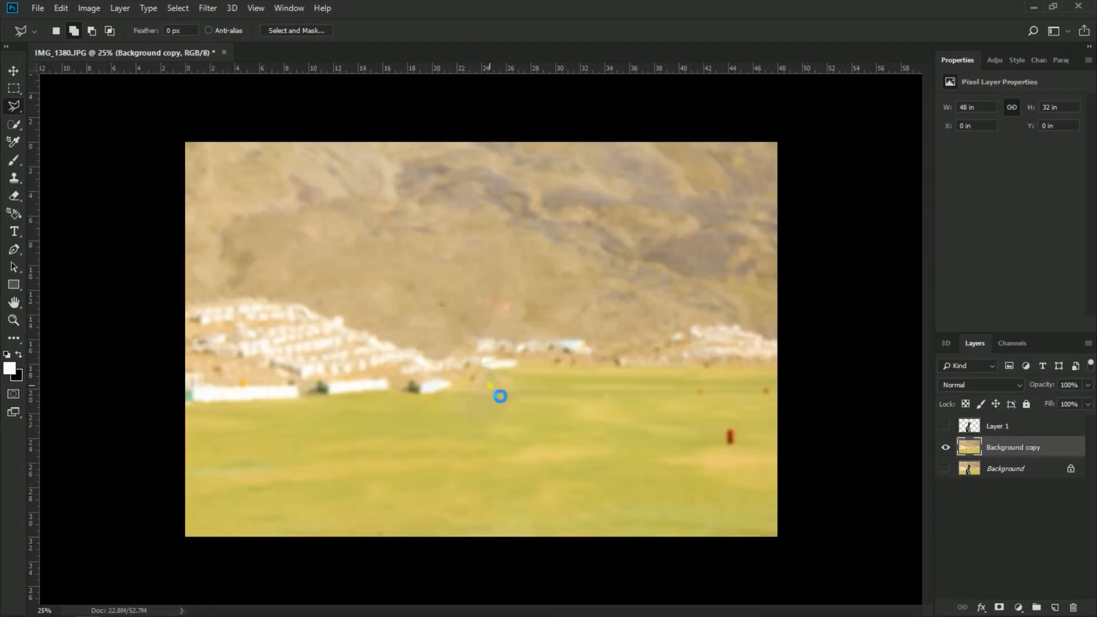
Step: Save the document as a Photoshop file named "making a video"
{"action": "key", "text": "ctrl+shift+s"}
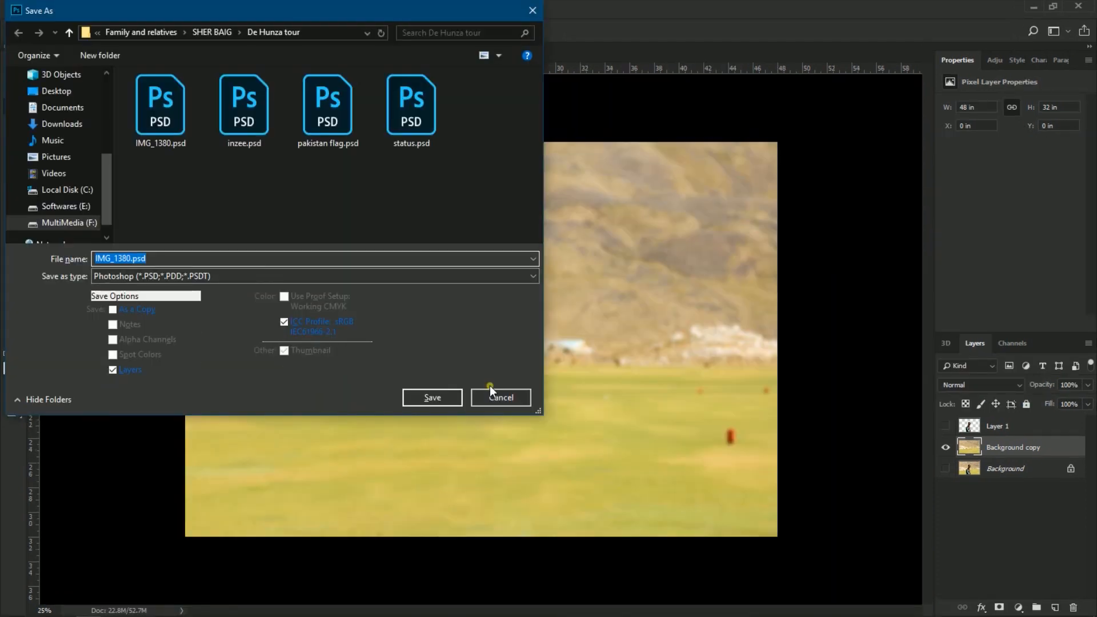
{"action": "type", "text": "making a video"}
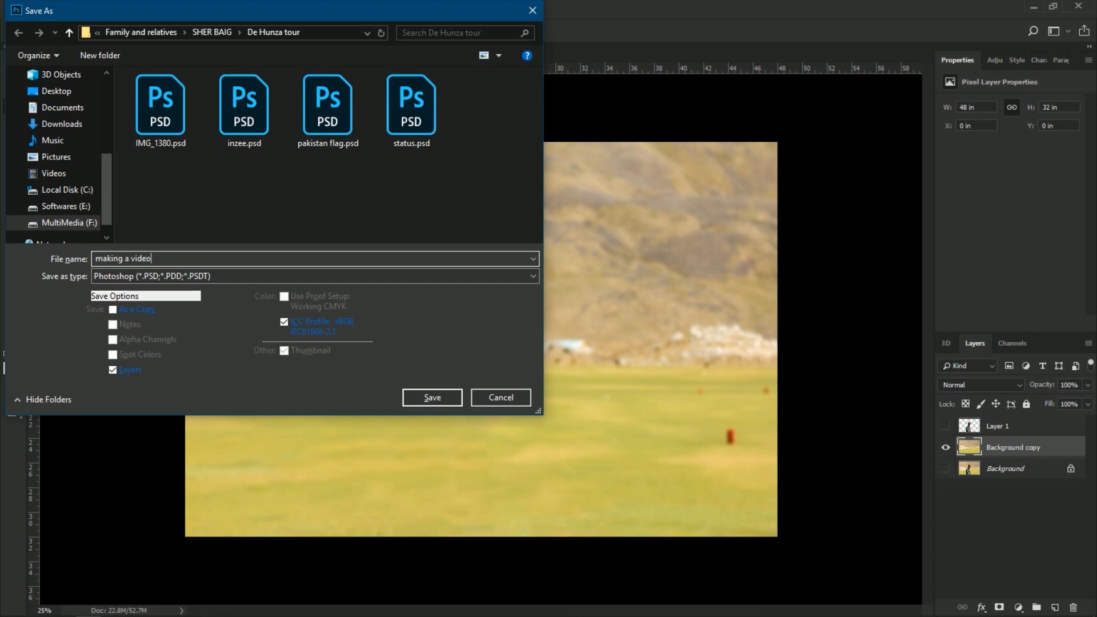
{"action": "left_click", "coordinate": [432, 398]}
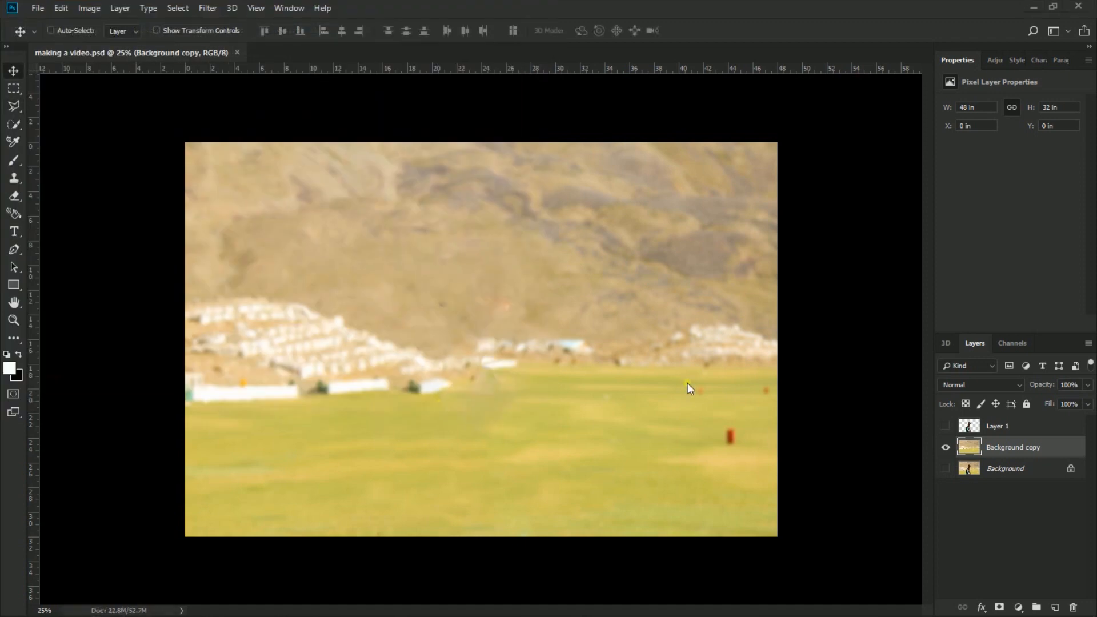
Step: Show Layer 1 and delete the original Background layer
{"action": "left_click", "coordinate": [946, 427]}
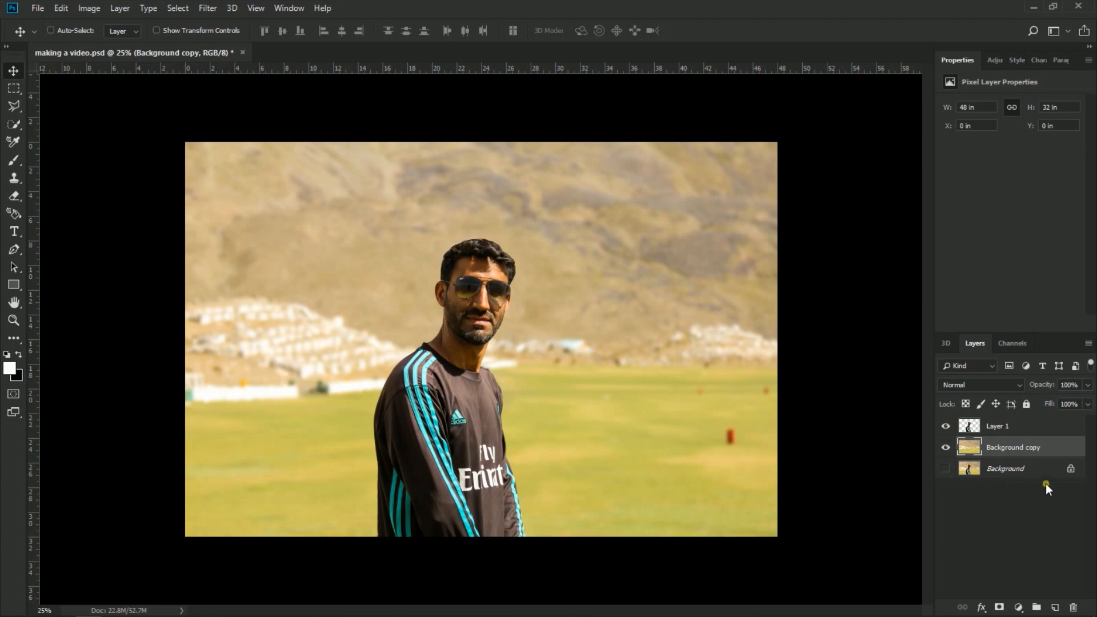
{"action": "left_click_drag", "start_coordinate": [1047, 477], "coordinate": [1073, 607]}
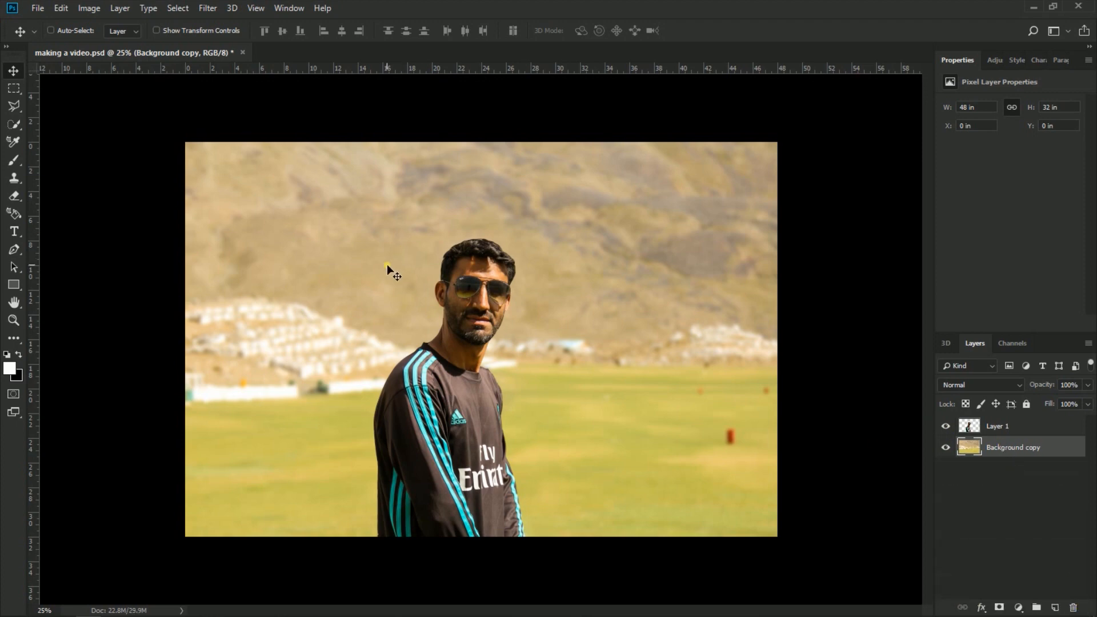
Step: Open the Timeline and create a video timeline from the two layers
{"action": "left_click", "coordinate": [296, 7]}
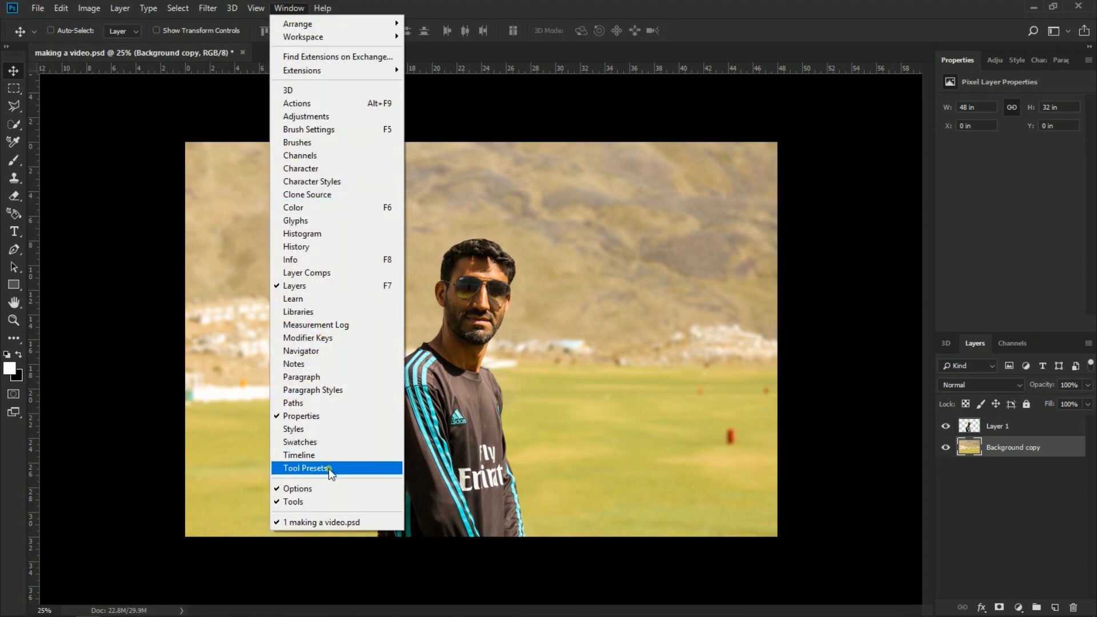
{"action": "left_click", "coordinate": [318, 453]}
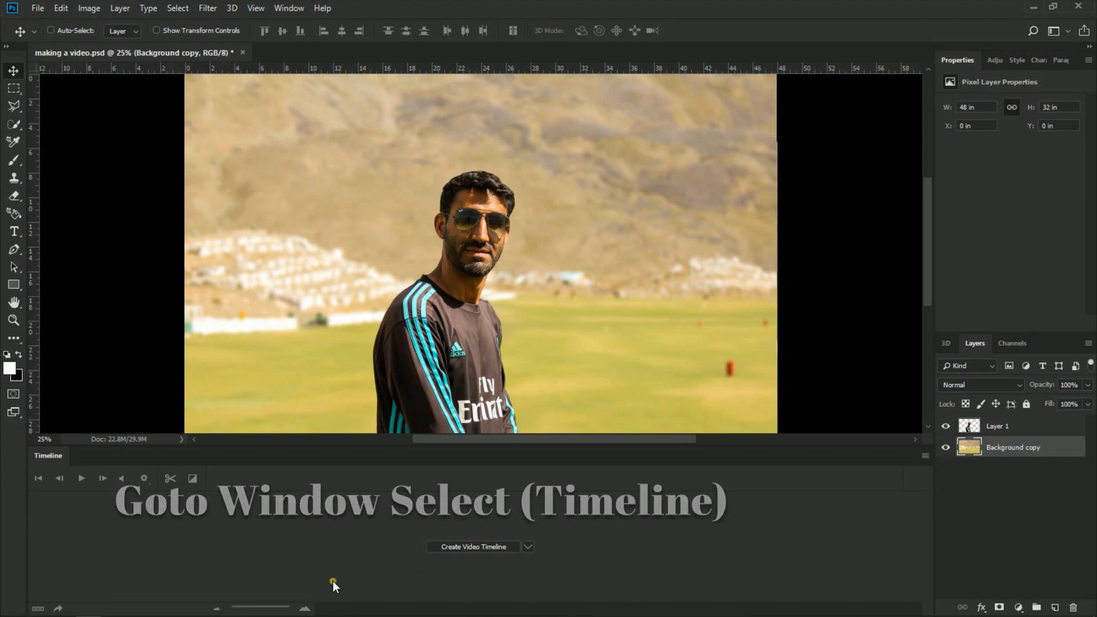
{"action": "left_click", "coordinate": [495, 546]}
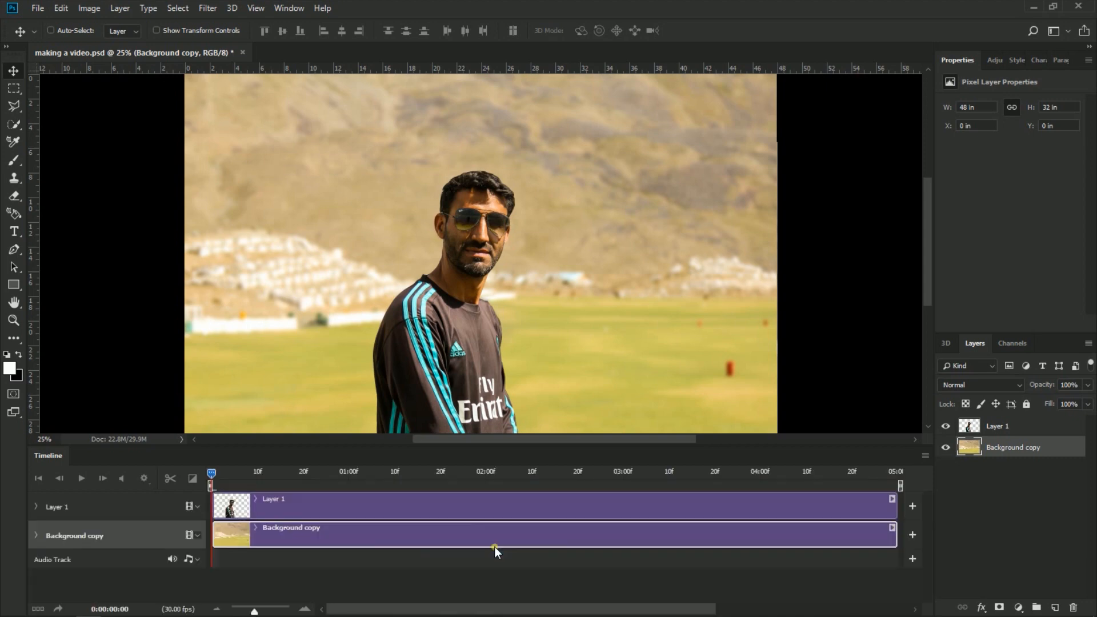
Step: Give the Layer 1 clip a Zoom motion set to Zoom In, with Resize to Fill Canvas turned off
{"action": "left_click", "coordinate": [255, 500]}
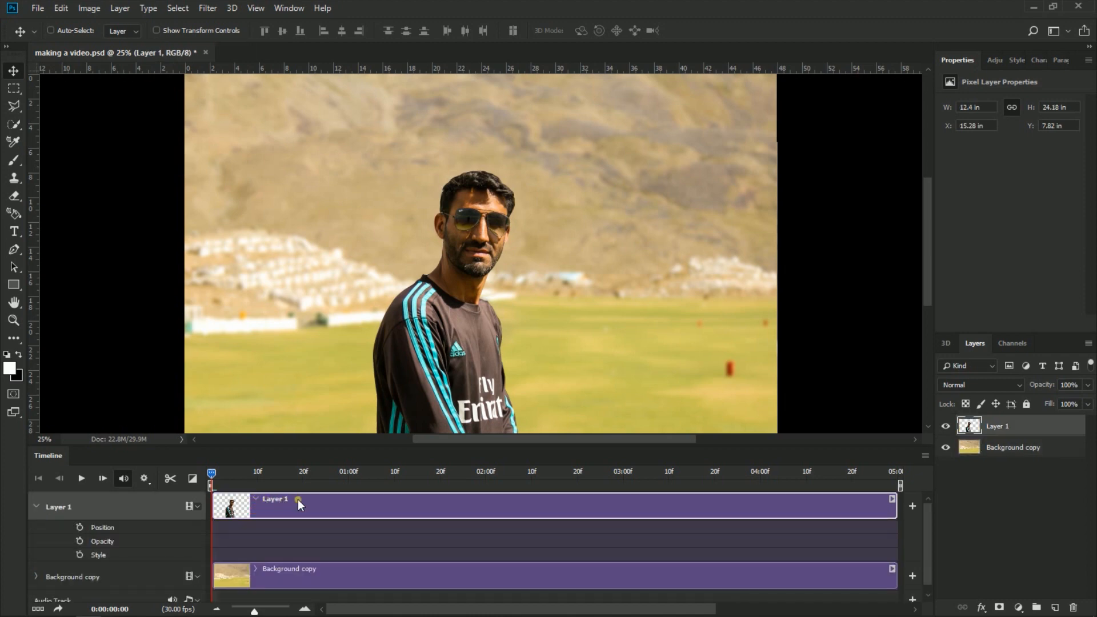
{"action": "scroll", "coordinate": [289, 530], "scroll_direction": "down", "scroll_amount": 1}
{"action": "scroll", "coordinate": [275, 502], "scroll_direction": "up", "scroll_amount": 1}
{"action": "right_click", "coordinate": [281, 500]}
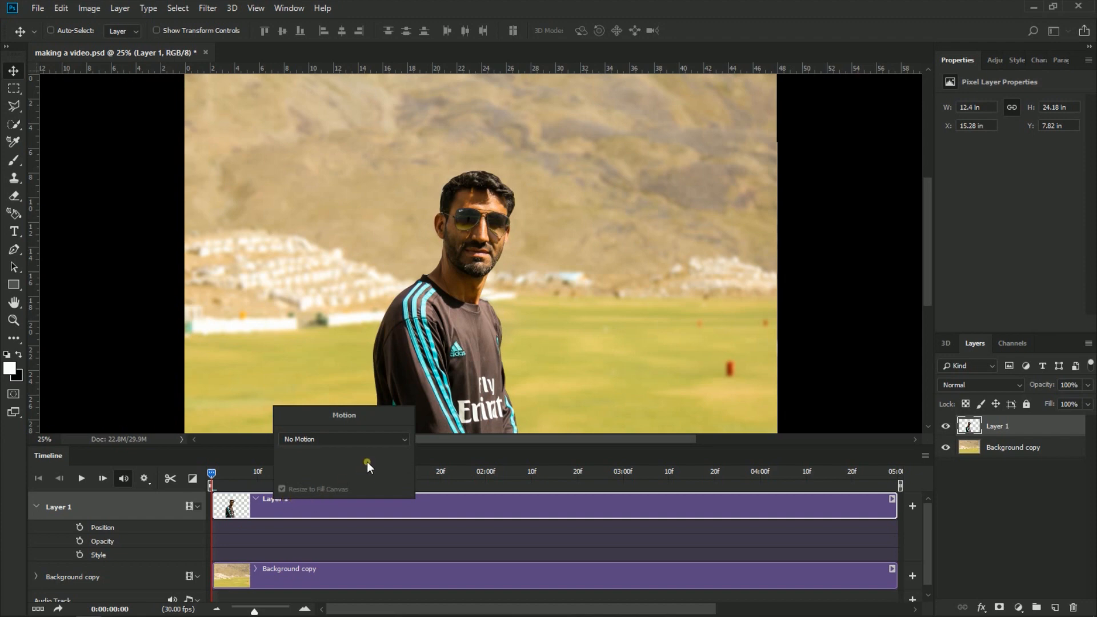
{"action": "left_click", "coordinate": [376, 438]}
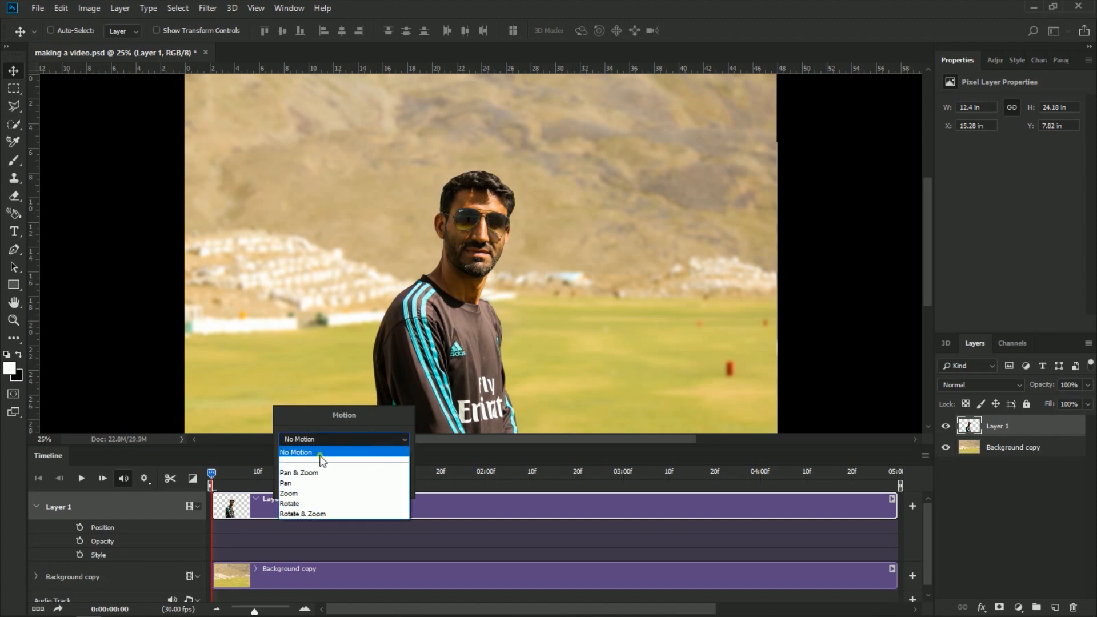
{"action": "left_click", "coordinate": [302, 493]}
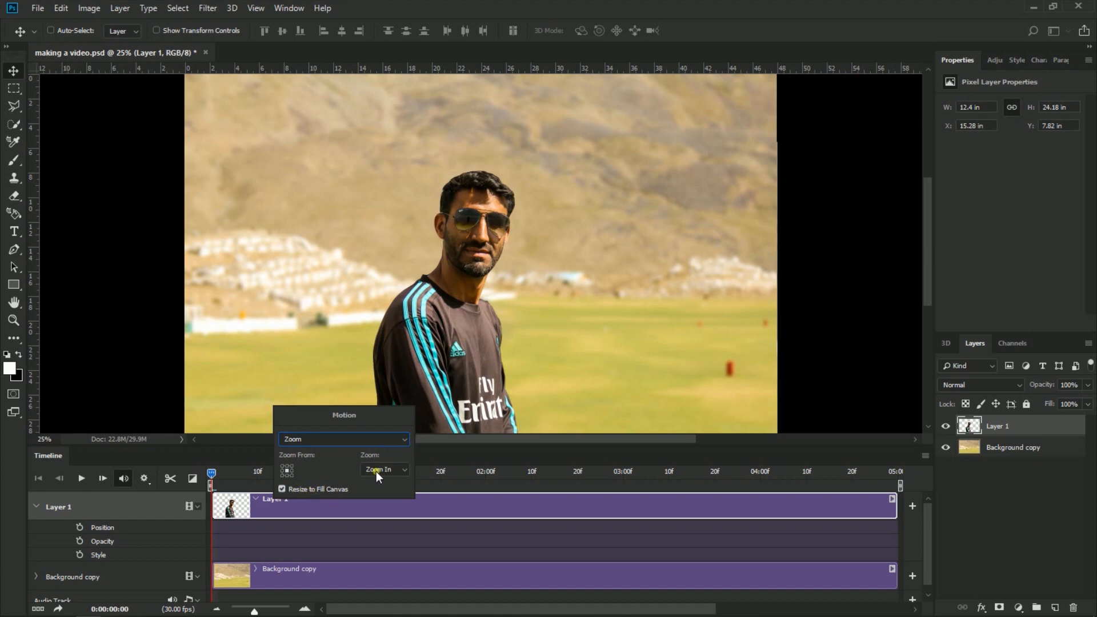
{"action": "left_click", "coordinate": [374, 439]}
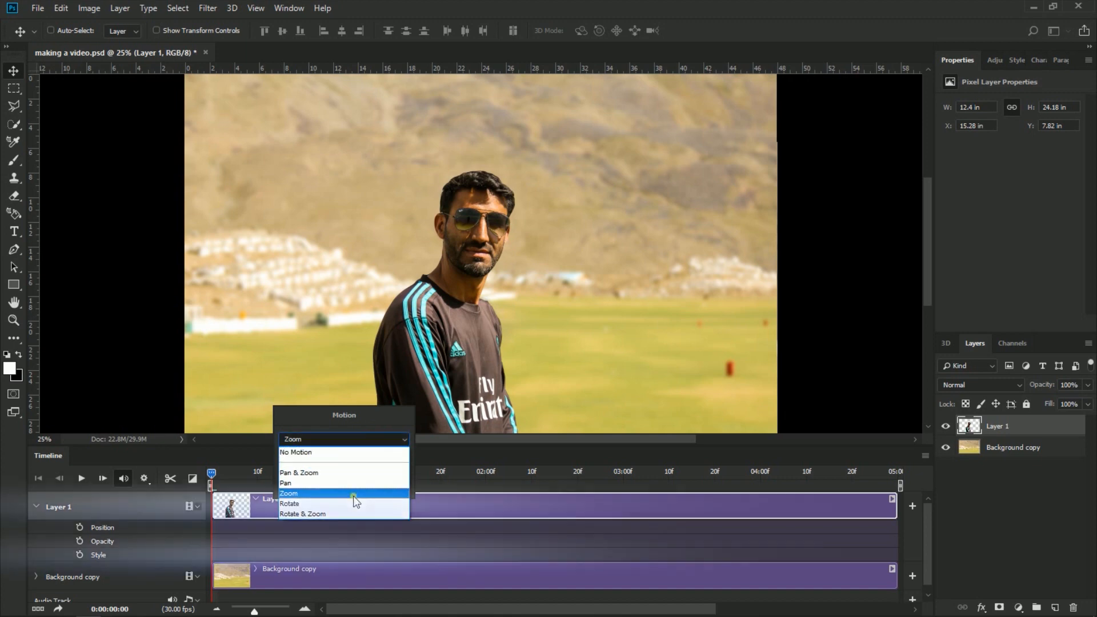
{"action": "left_click", "coordinate": [380, 492]}
{"action": "left_click", "coordinate": [389, 467]}
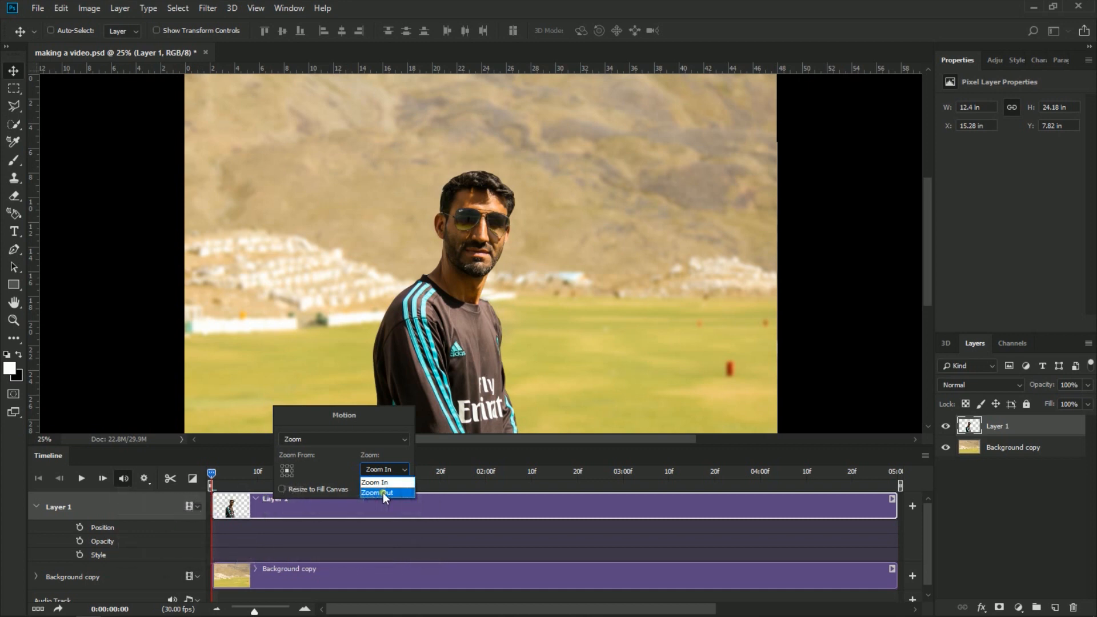
Step: Give the Background copy clip a Zoom motion set to Zoom In, with Resize to Fill Canvas on
{"action": "left_click", "coordinate": [311, 568]}
{"action": "left_click", "coordinate": [311, 568]}
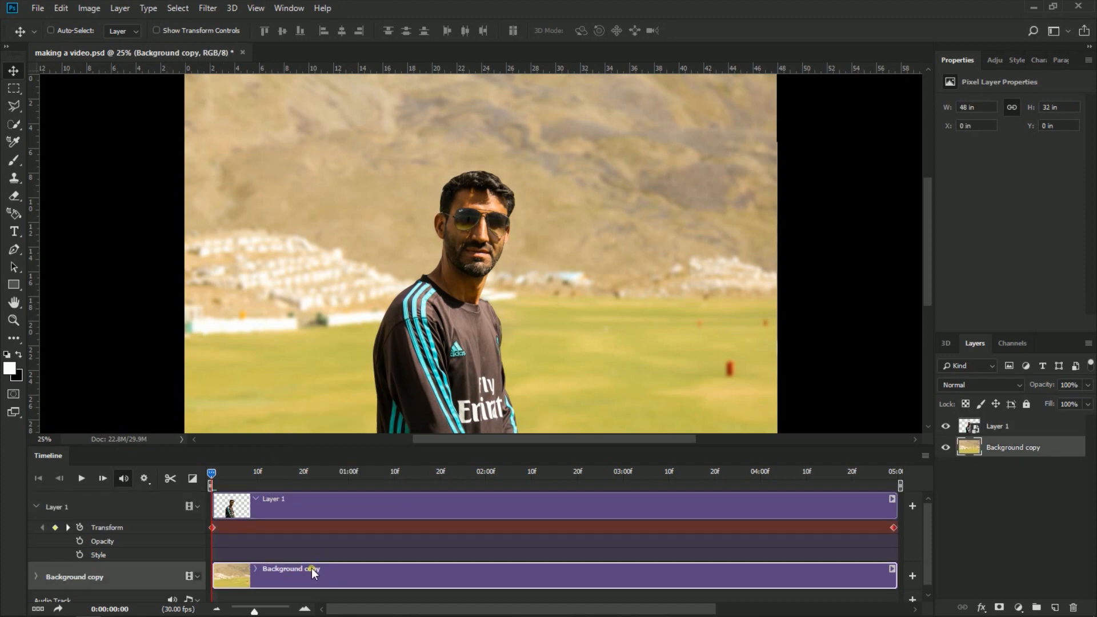
{"action": "right_click", "coordinate": [316, 568]}
{"action": "left_click", "coordinate": [369, 510]}
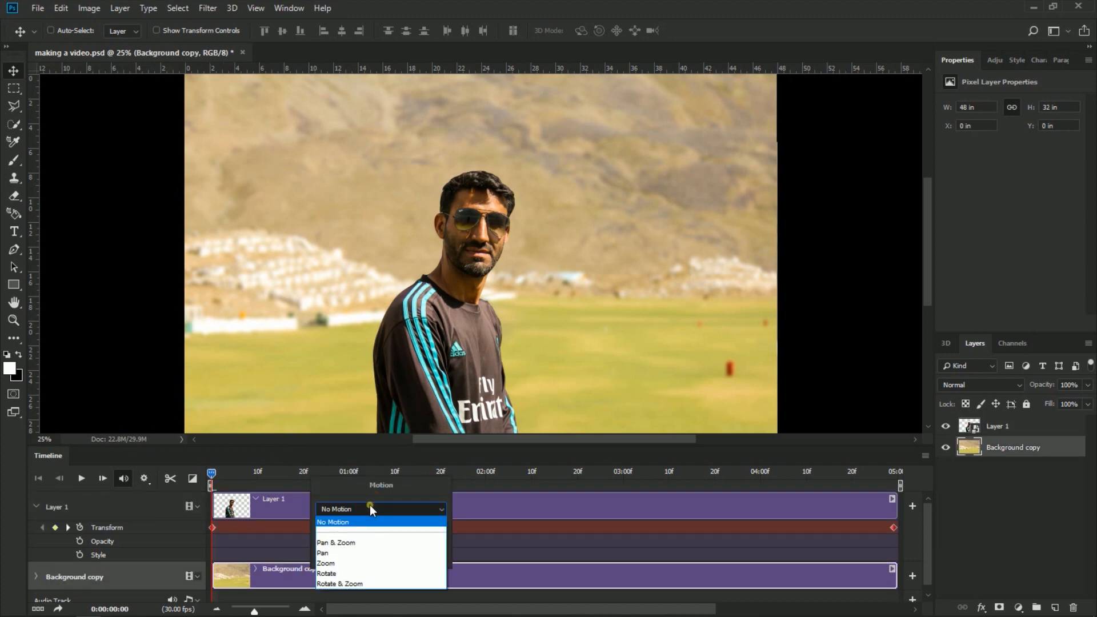
{"action": "left_click", "coordinate": [356, 563]}
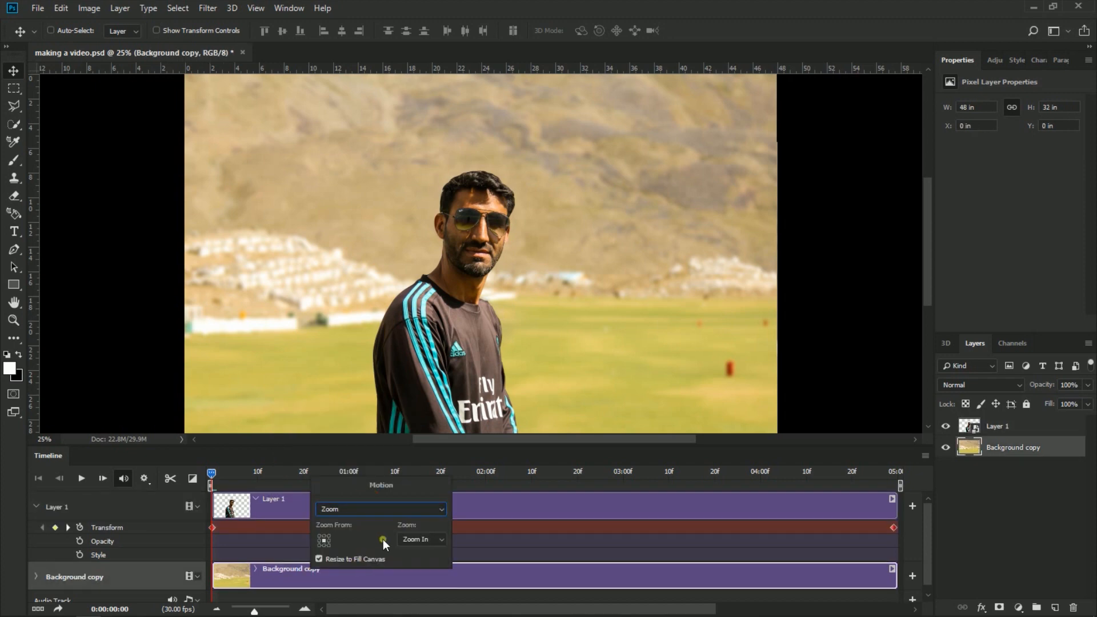
{"action": "left_click", "coordinate": [413, 538]}
{"action": "left_click", "coordinate": [417, 552]}
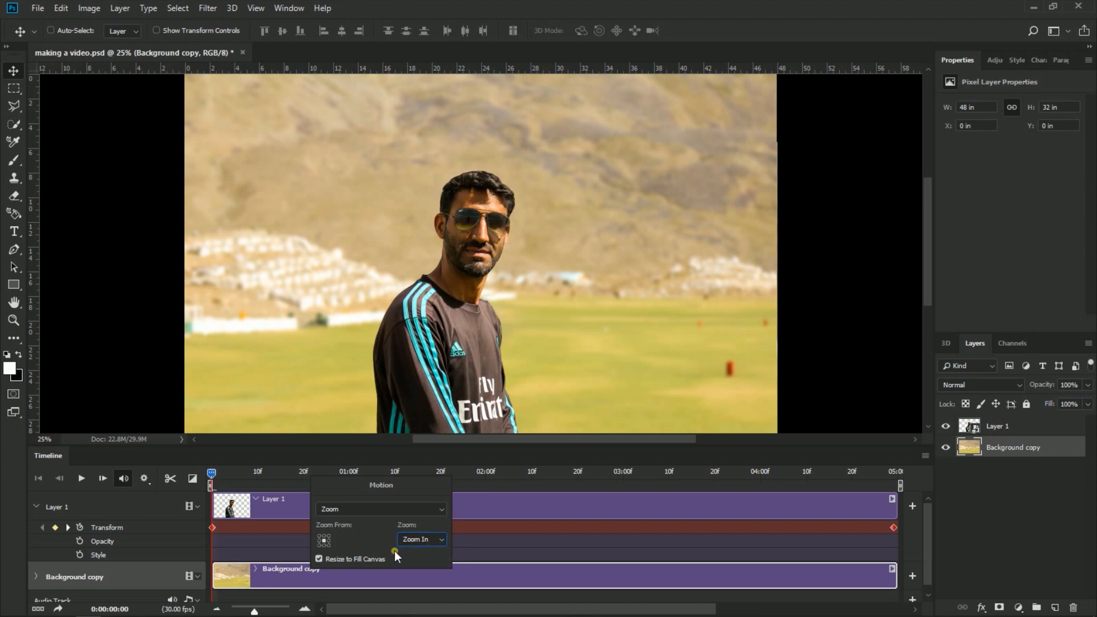
{"action": "left_click", "coordinate": [360, 580]}
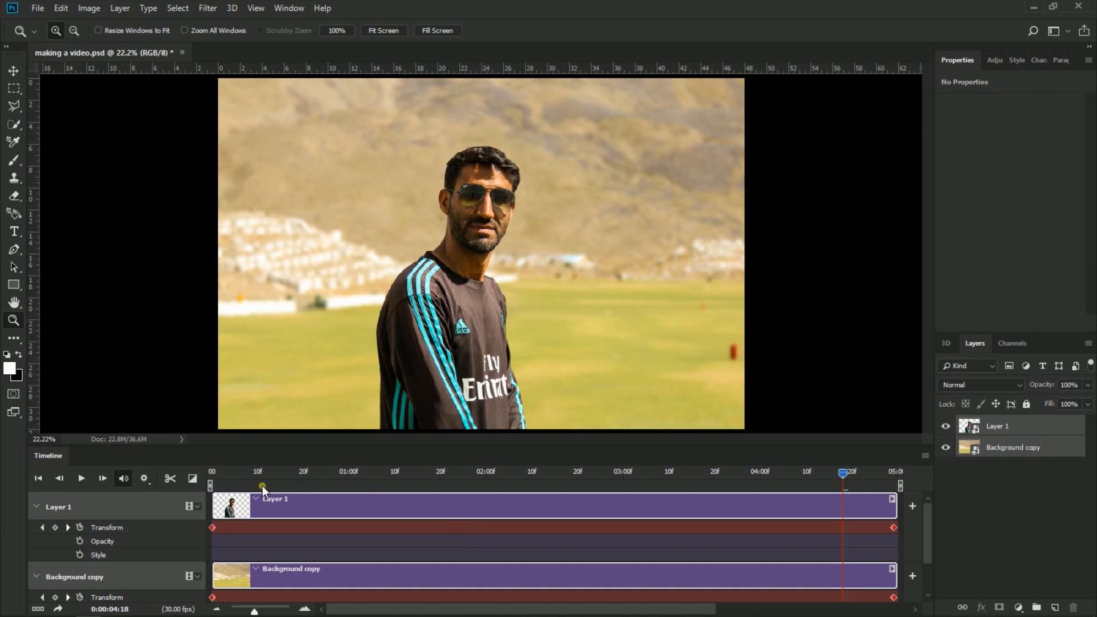
Step: Return the playhead to the start of the timeline and play back the zoom animation briefly
{"action": "left_click", "coordinate": [234, 474]}
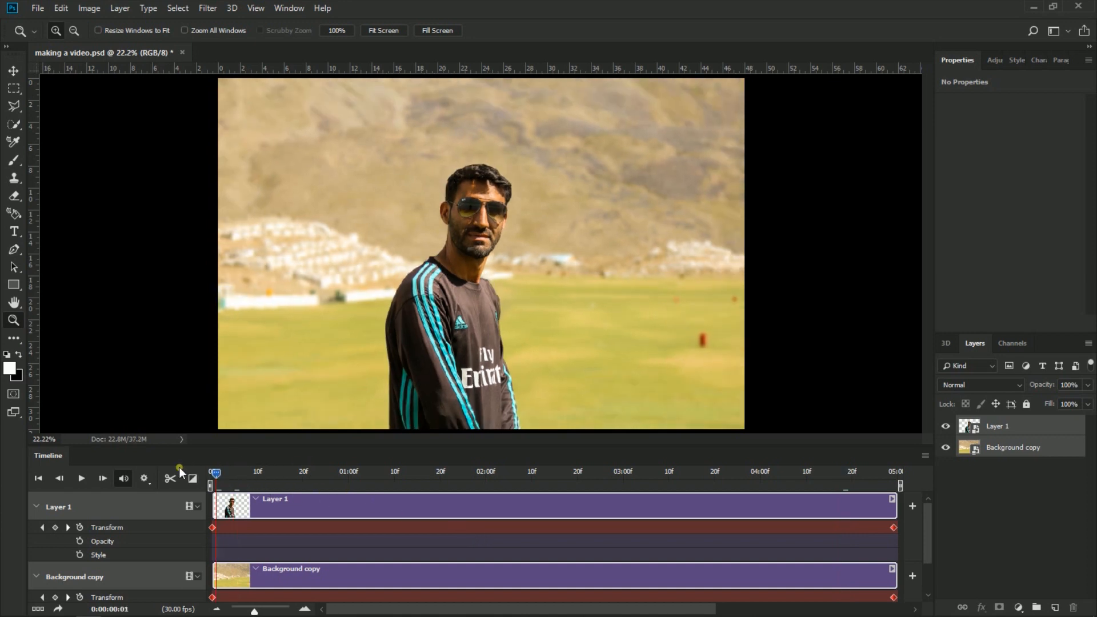
{"action": "key", "text": "space"}
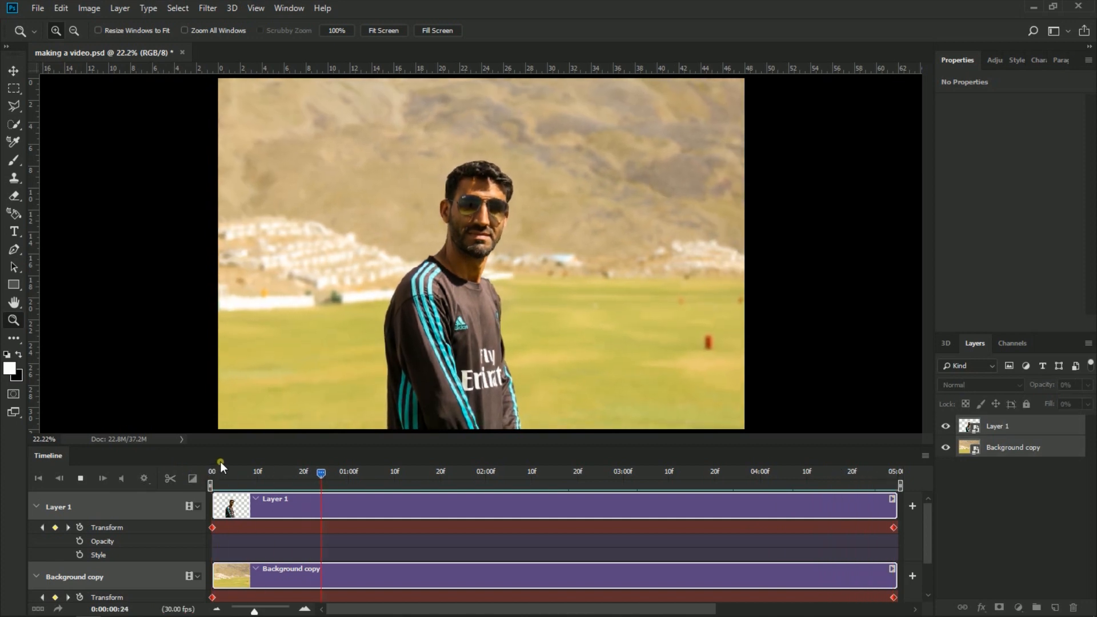
{"action": "key", "text": "space"}
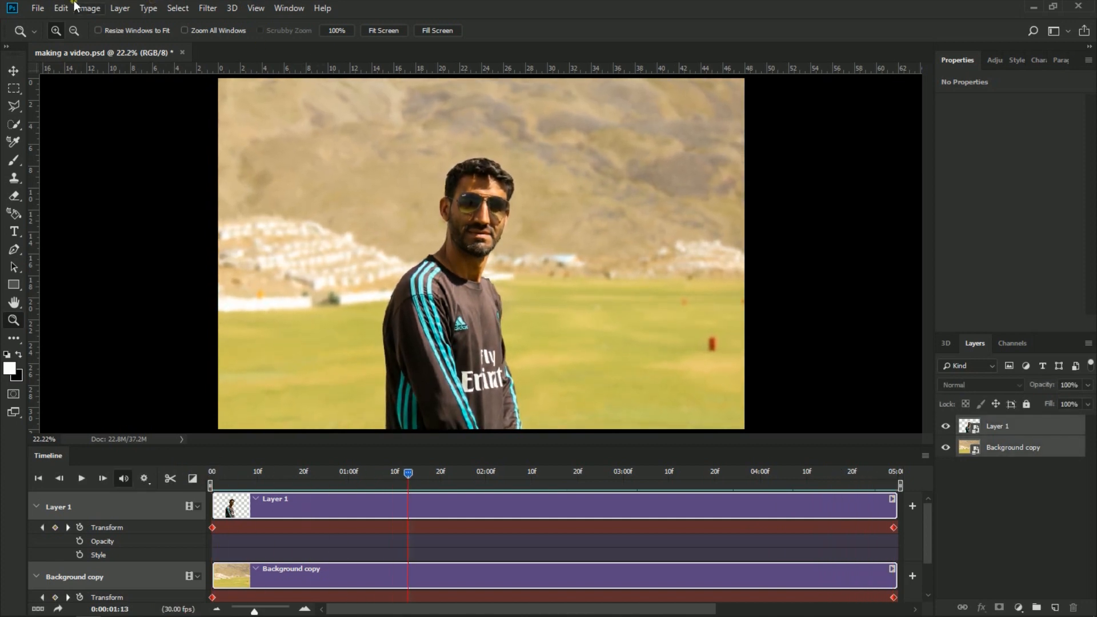
Step: Render all frames to making a video.mp4 using H.264 with the HD 720p 25 preset
{"action": "left_click", "coordinate": [38, 8]}
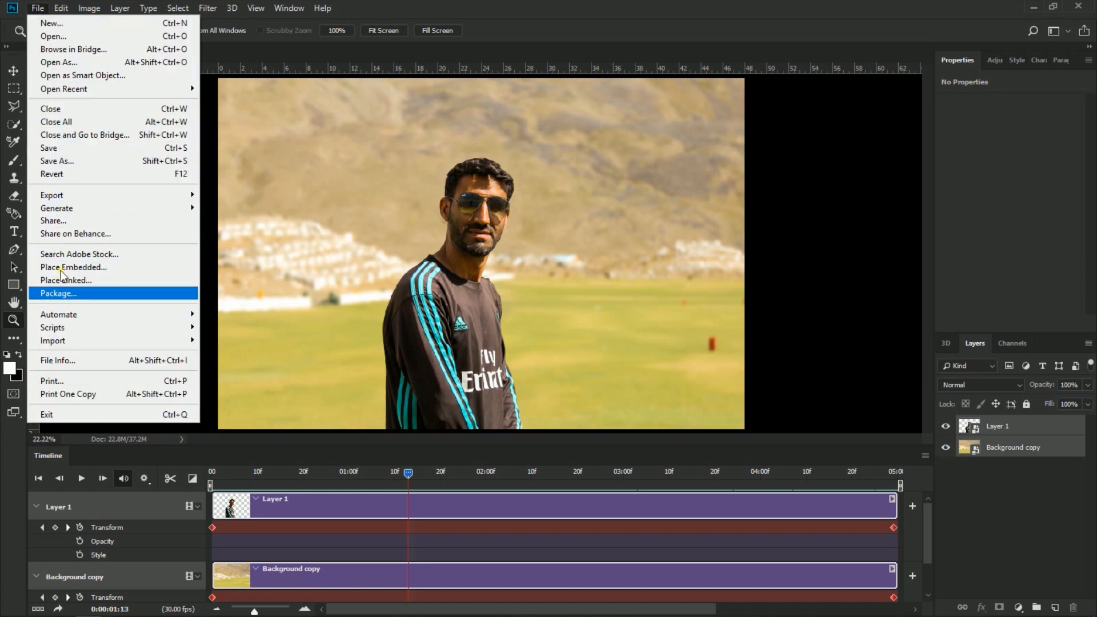
{"action": "mouse_move", "coordinate": [90, 196]}
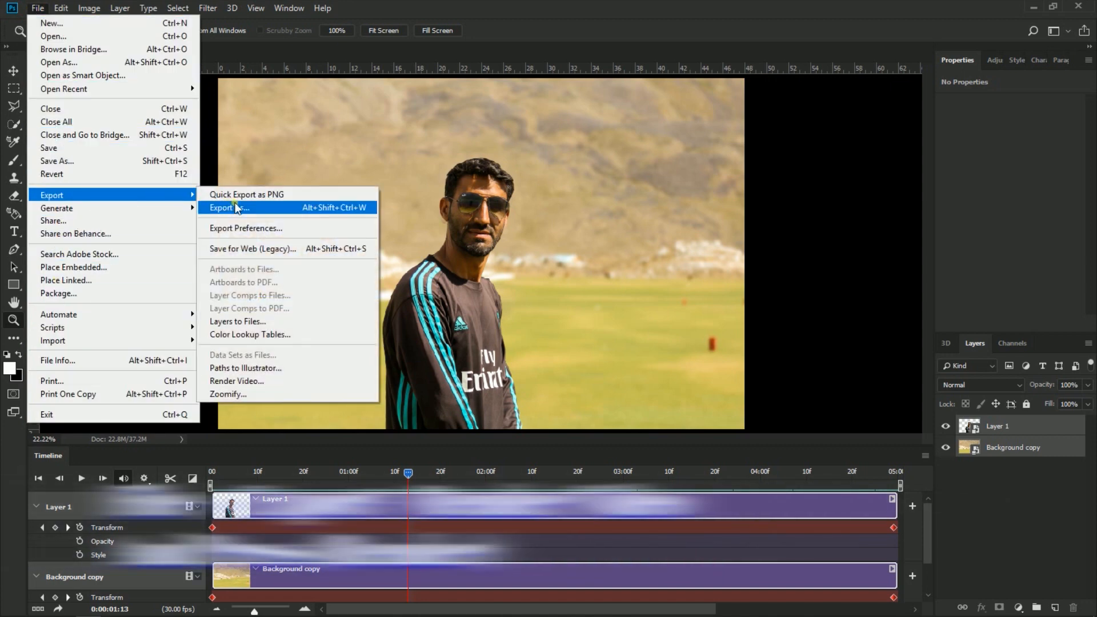
{"action": "left_click", "coordinate": [250, 381]}
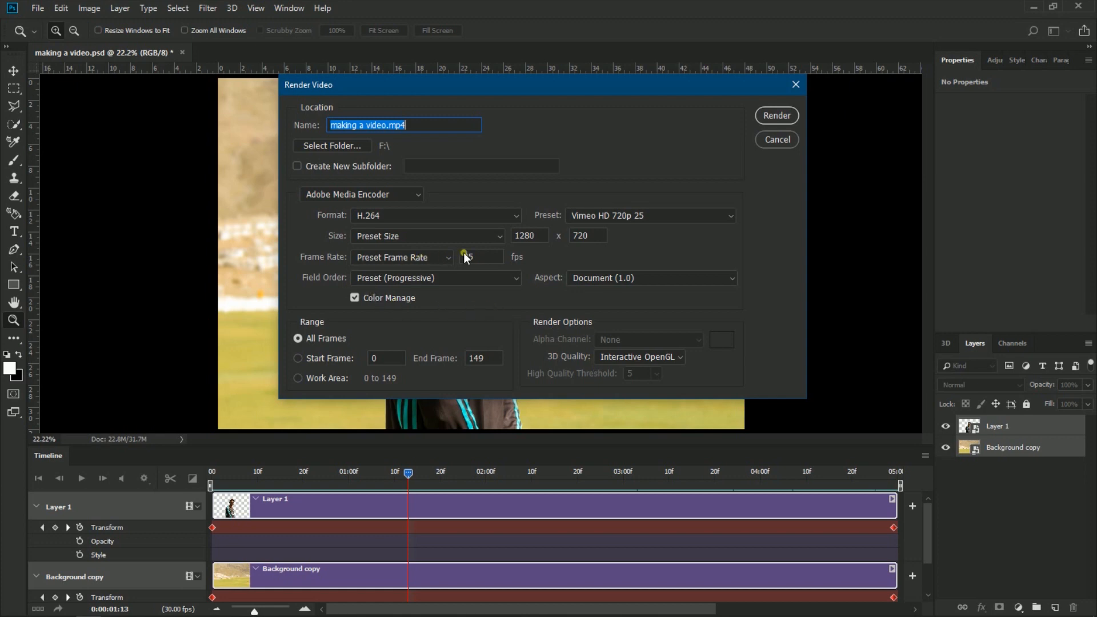
{"action": "left_click", "coordinate": [623, 220]}
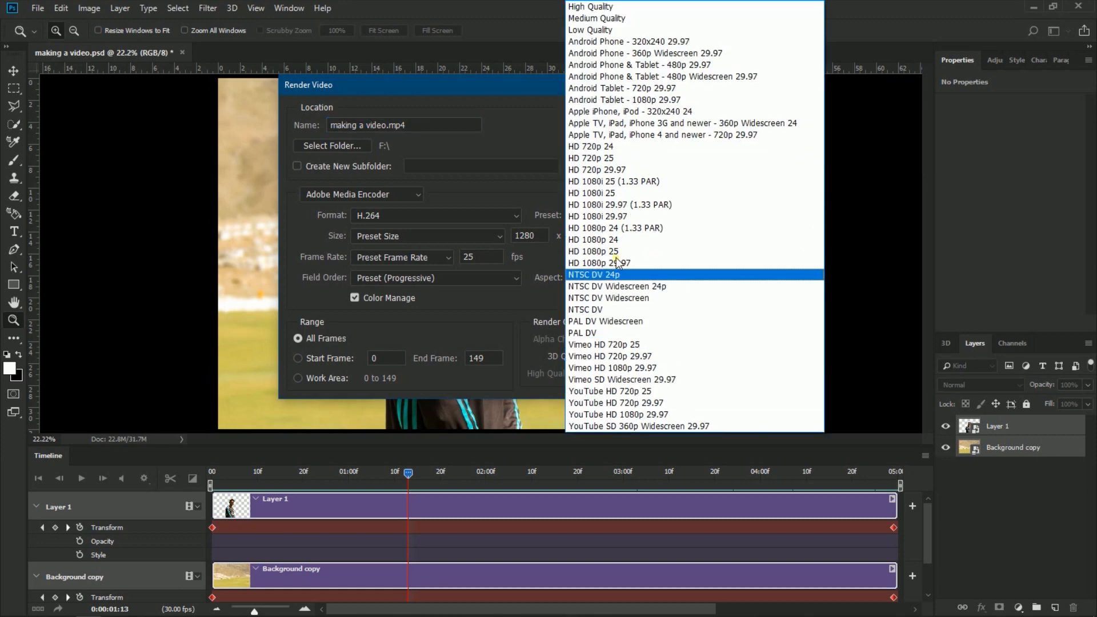
{"action": "left_click", "coordinate": [615, 159]}
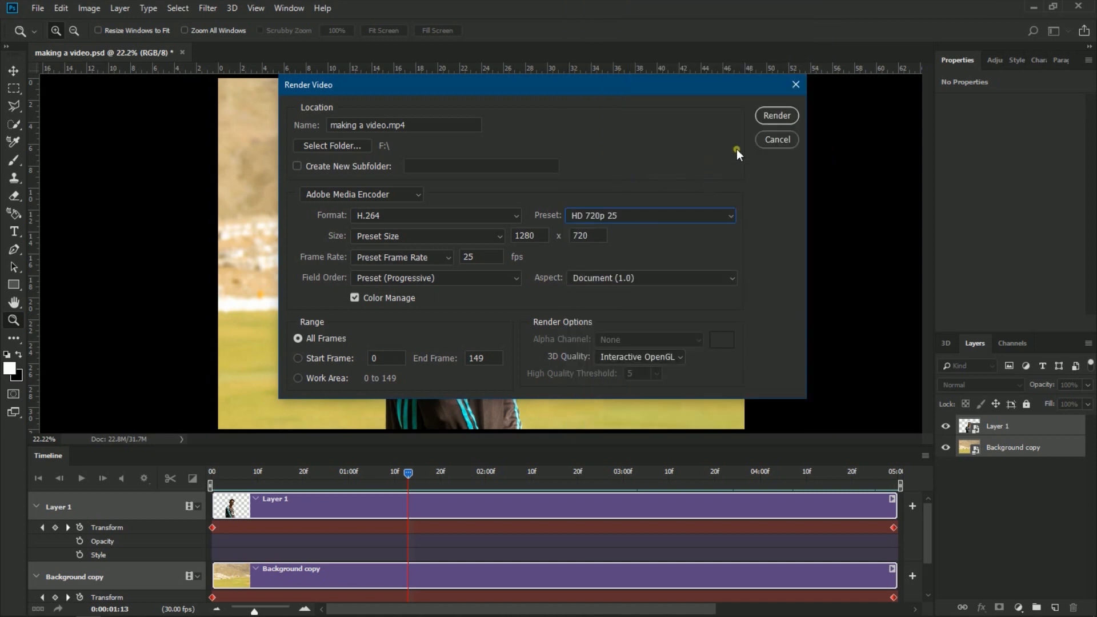
{"action": "left_click", "coordinate": [777, 115]}
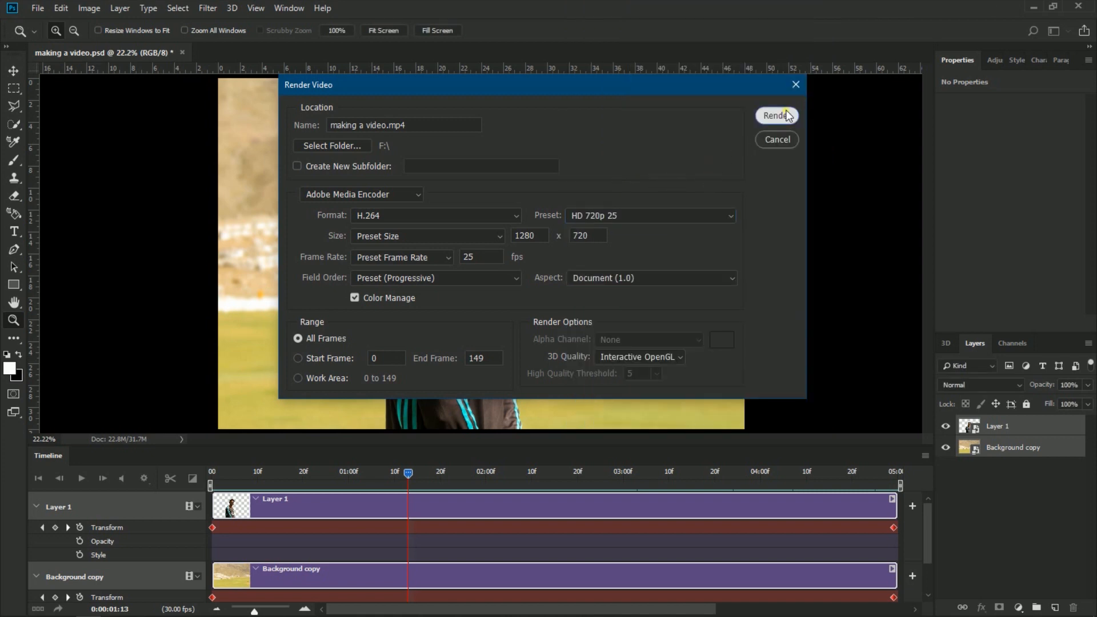